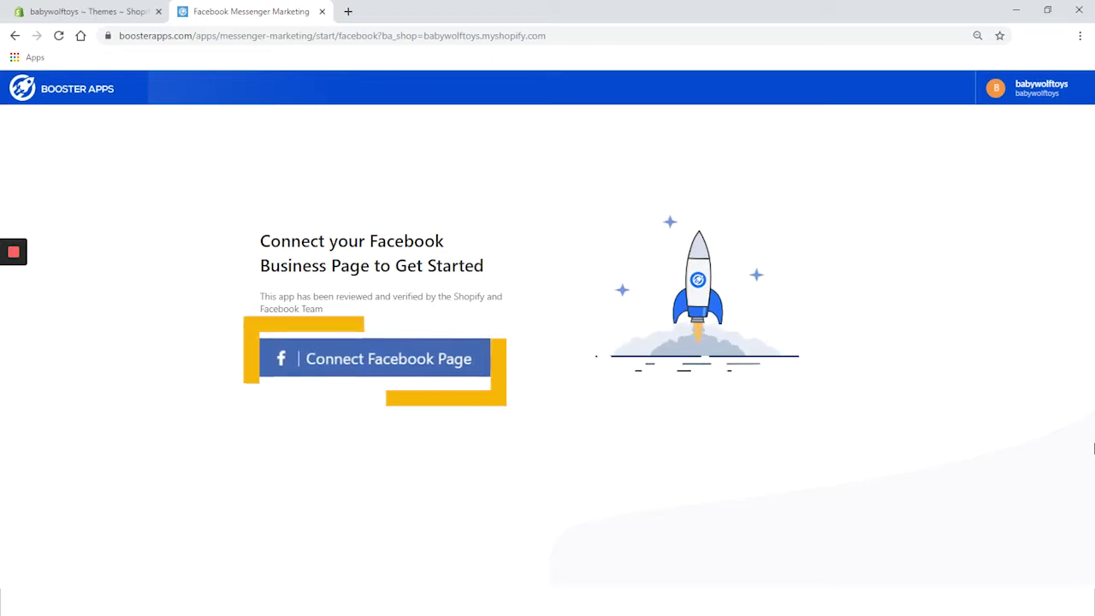
Step: Link the Ecom Experts Facebook page to Booster Apps Messenger and confirm
left_click(456, 361)
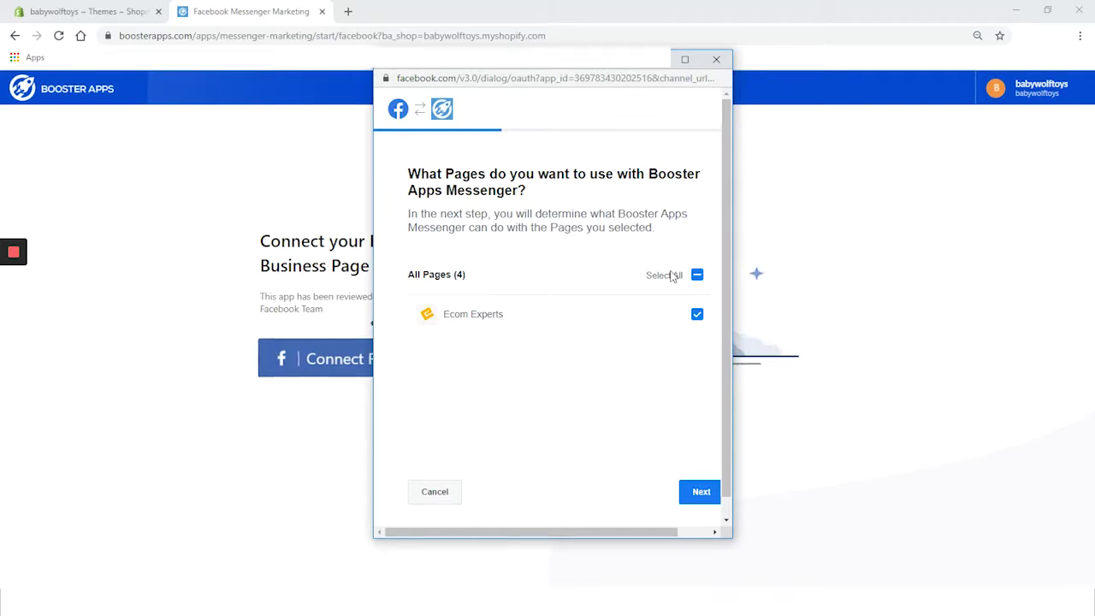
left_click(703, 498)
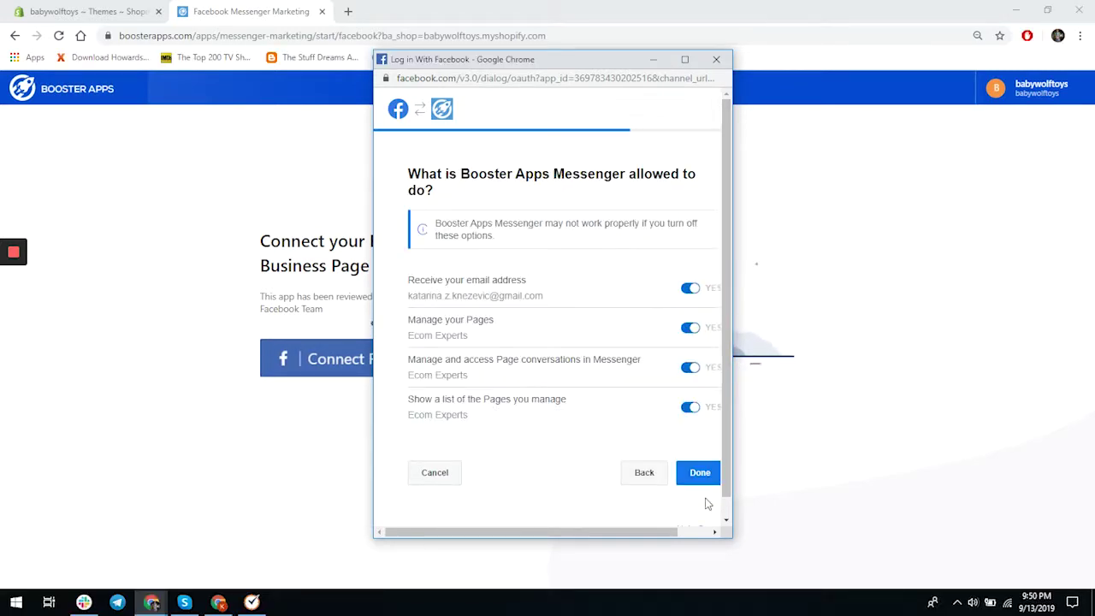
left_click(698, 479)
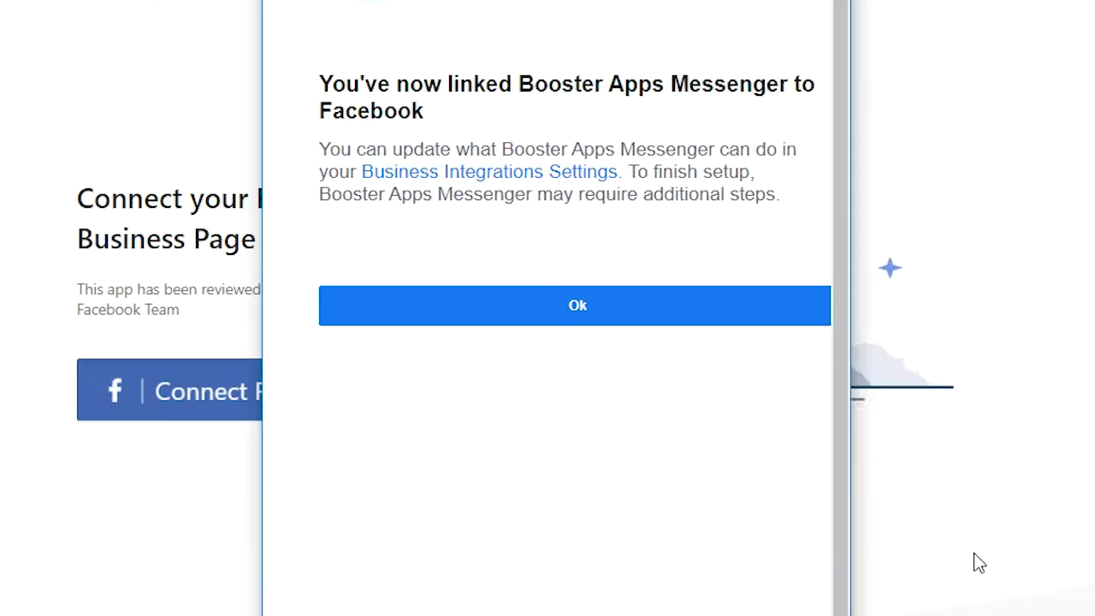
left_click(723, 304)
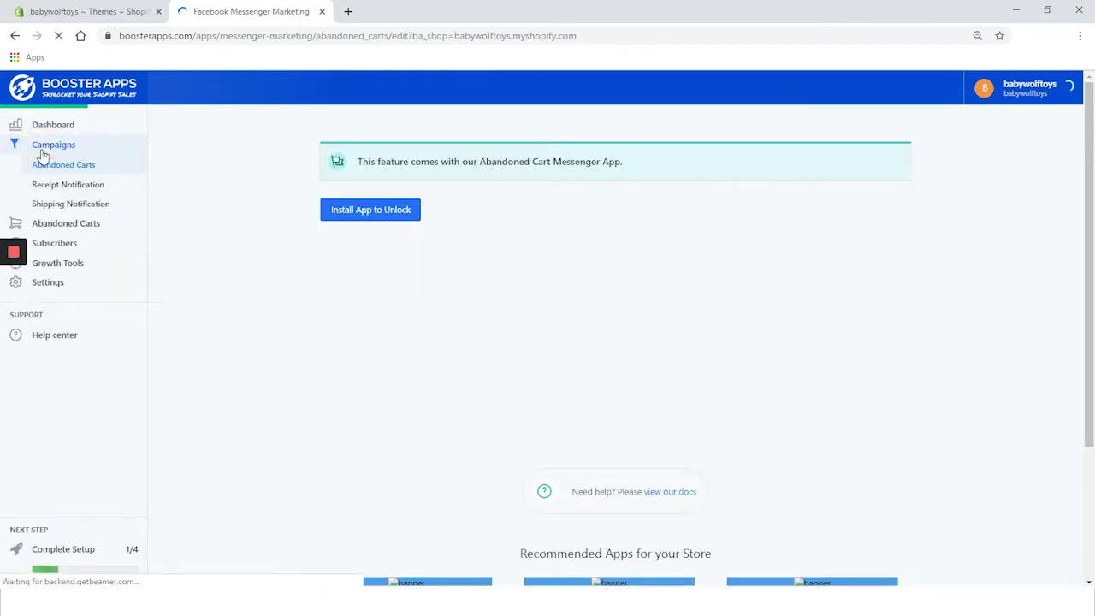
Step: Open the Order Receipt Notification campaign settings
left_click(91, 189)
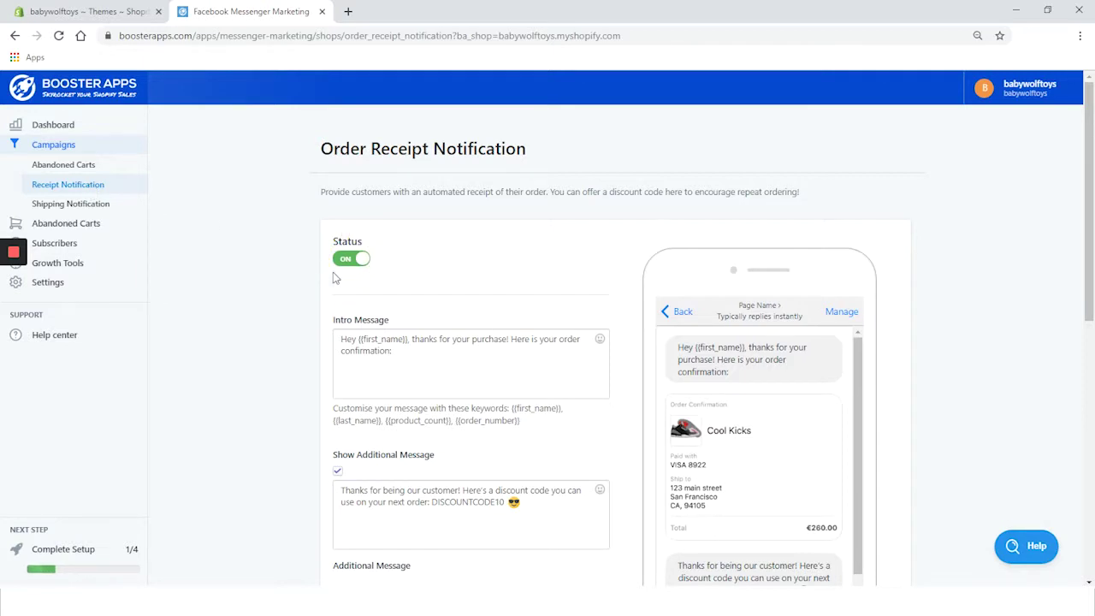
Step: Toggle the receipt status off and on; set the intro to 'Hope you are having a great day! Here is your order confirmation:'
left_click(356, 261)
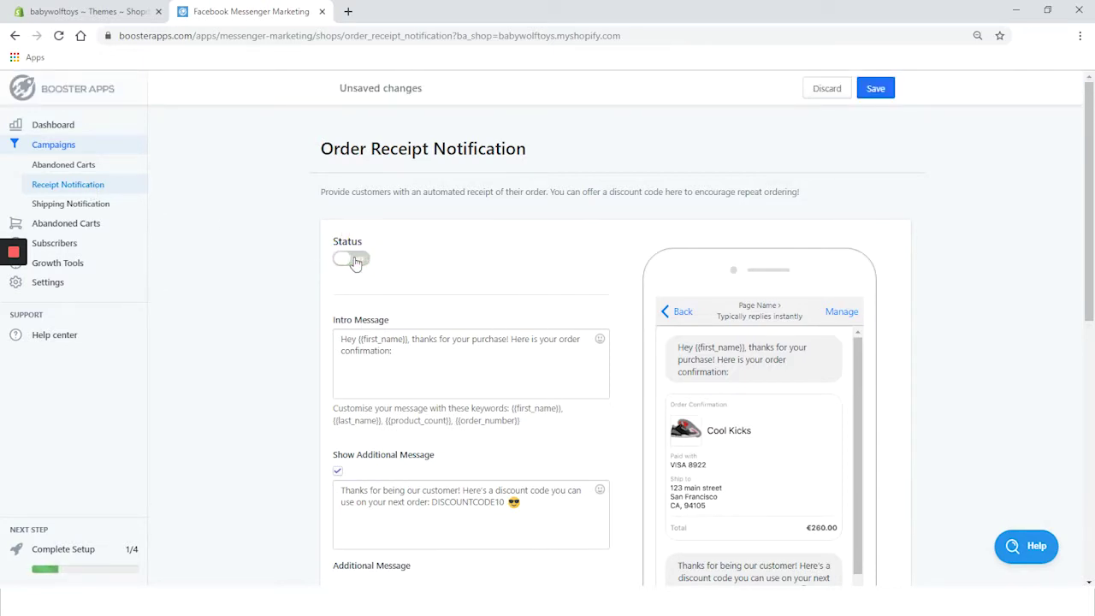
left_click(355, 261)
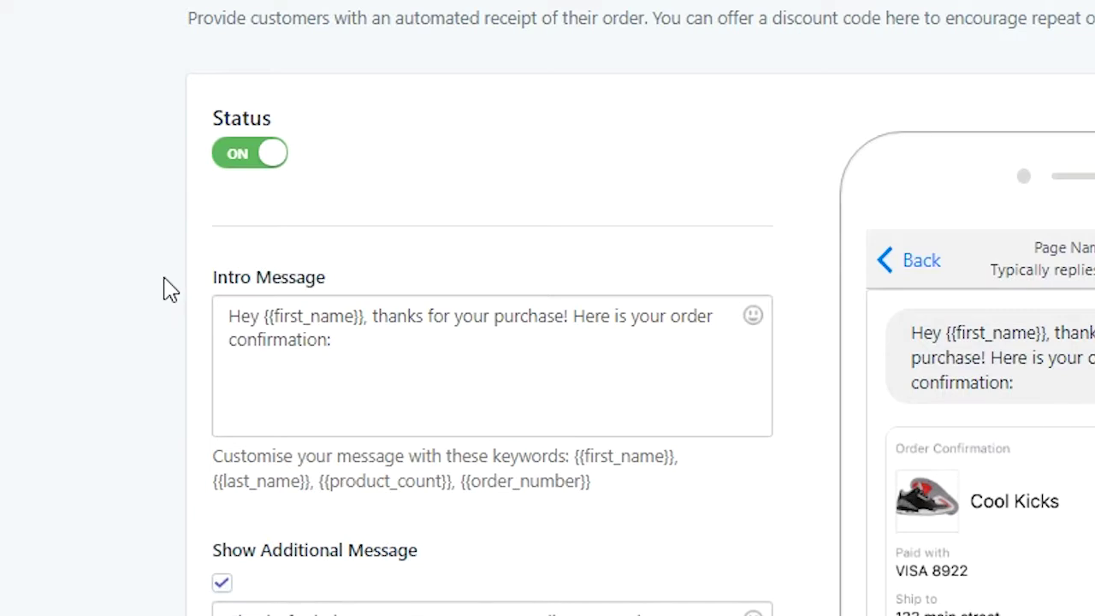
left_click(580, 318)
left_click_drag(576, 317, 572, 347)
type("Hope y")
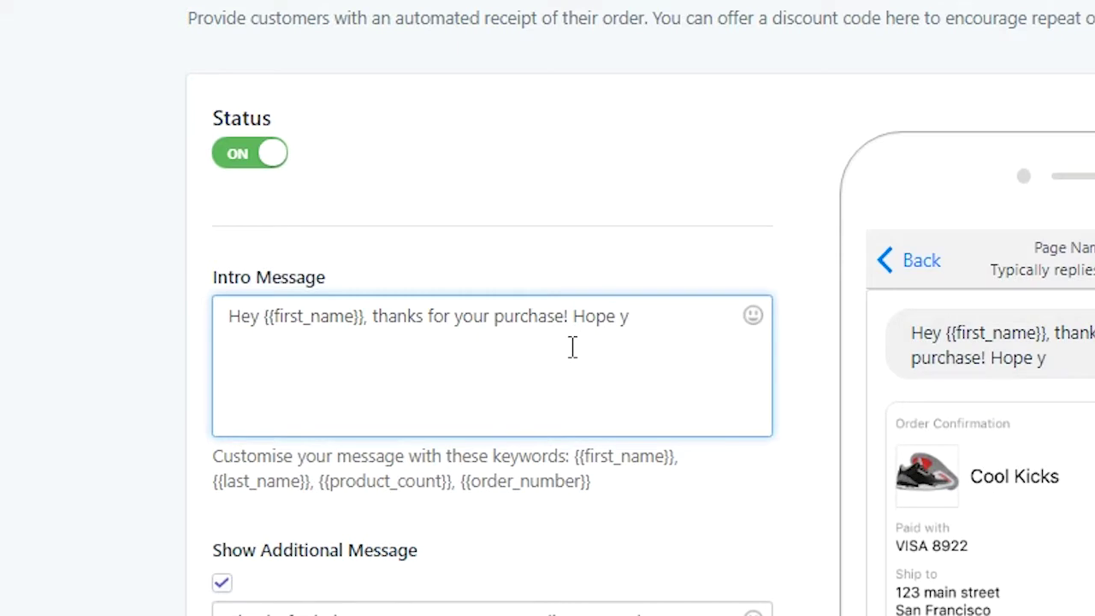
type("ou are having a ")
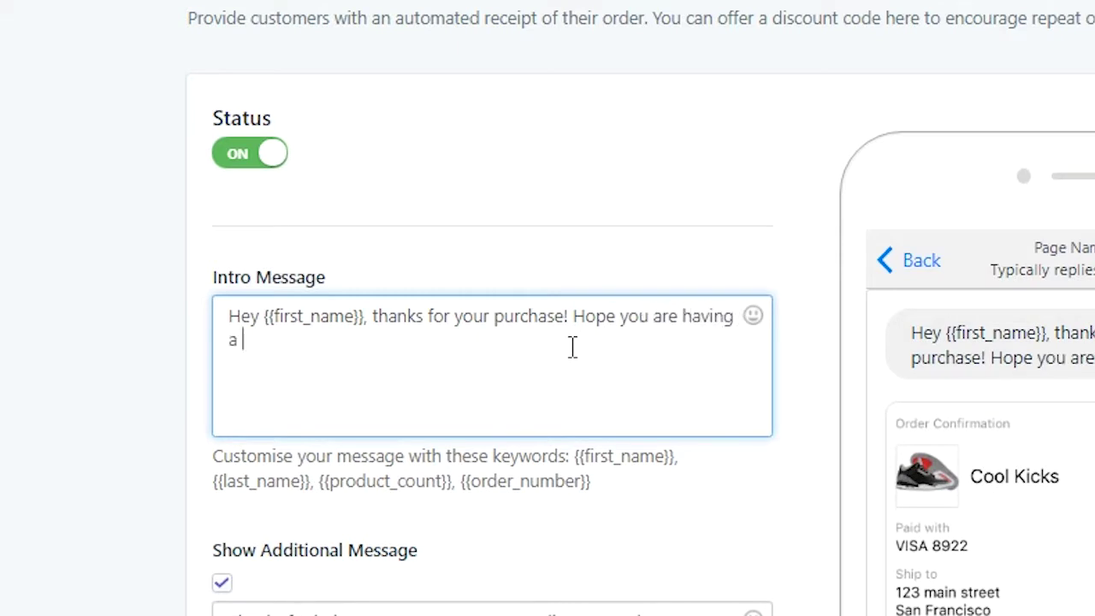
type("great day! Here is your order confirmation:")
scroll(654, 522, "down", 5)
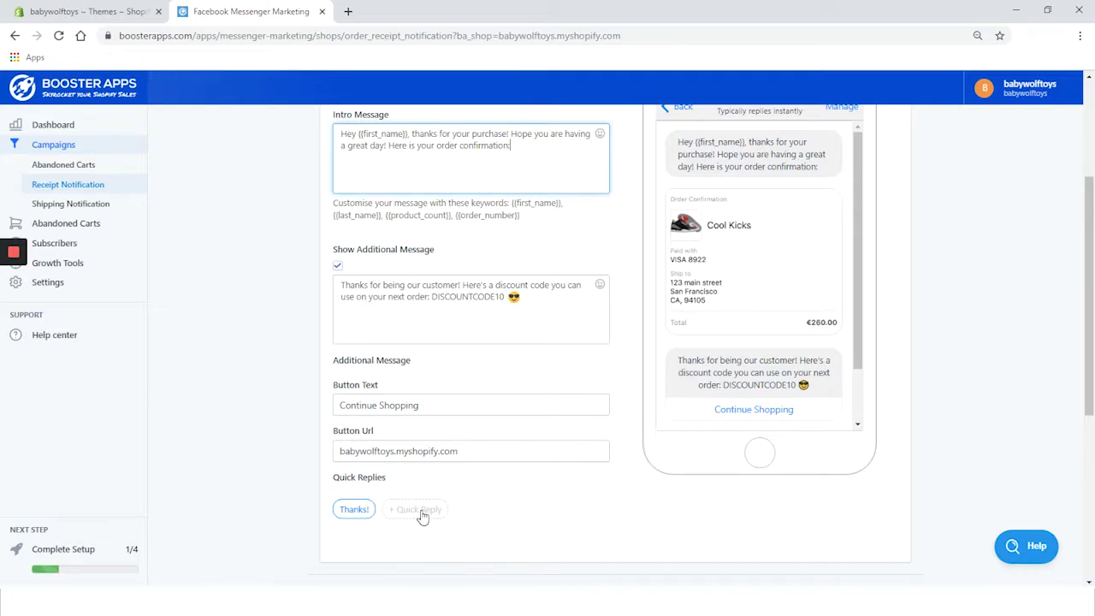
Step: Add an 'Unsubscribe' quick reply whose action unsubscribes the customer
left_click(422, 515)
type("Unsub")
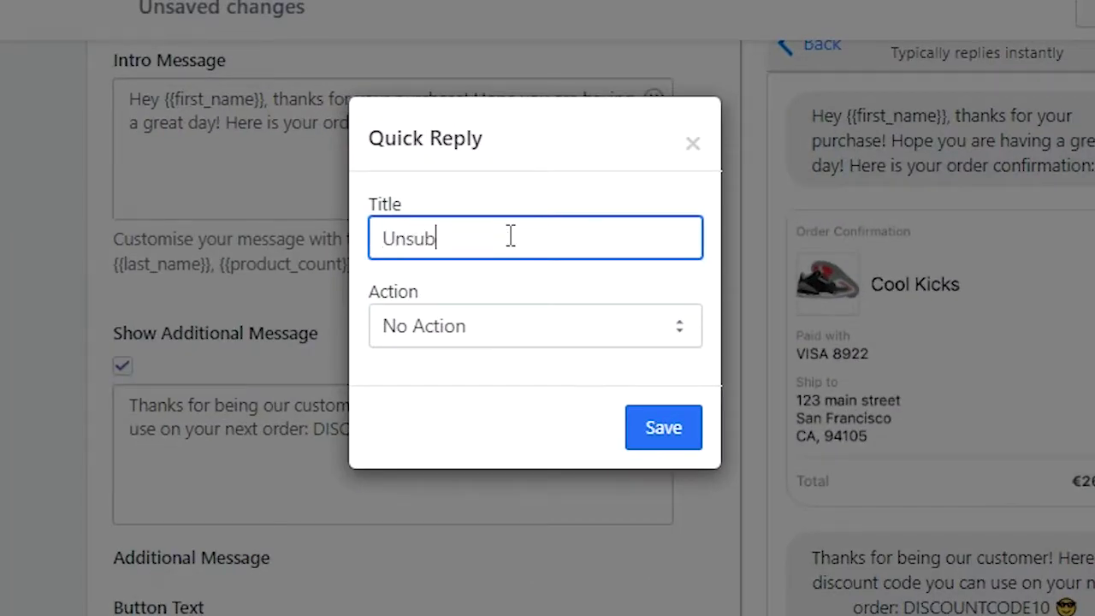
type("scribe")
left_click(521, 338)
left_click(550, 418)
left_click(521, 340)
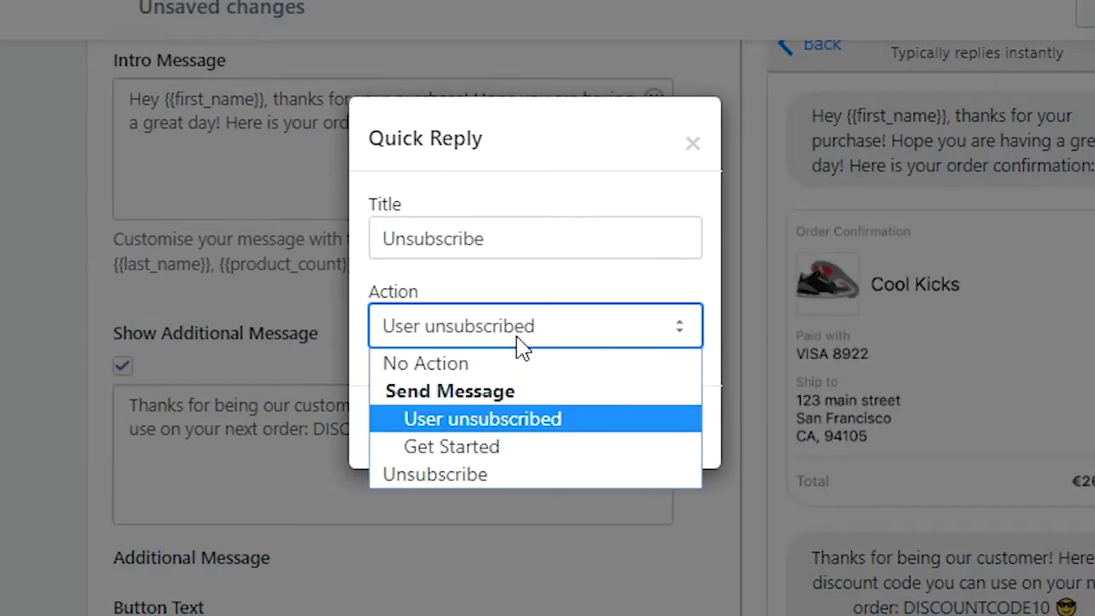
left_click(521, 476)
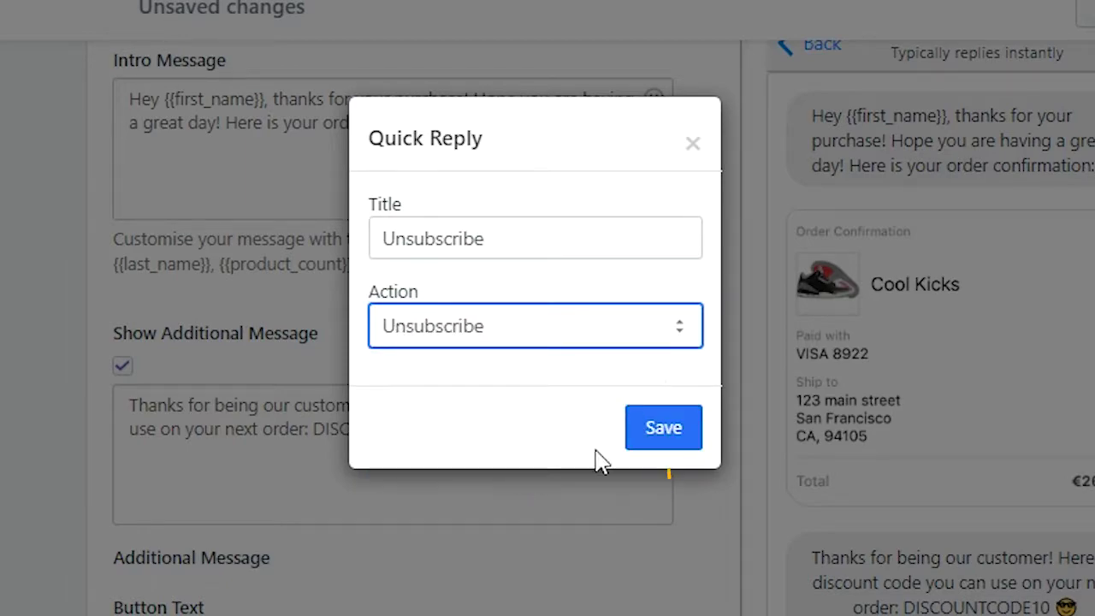
left_click(662, 428)
Step: Save the receipt notification changes
scroll(904, 487, "down", 4)
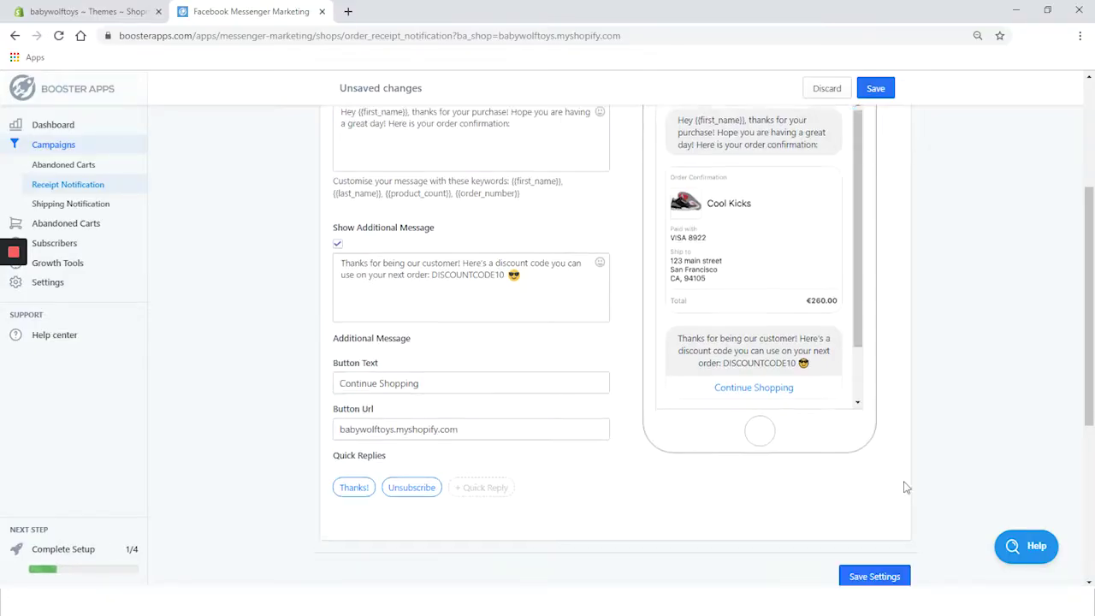
scroll(907, 487, "up", 4)
scroll(906, 487, "up", 1)
left_click(875, 88)
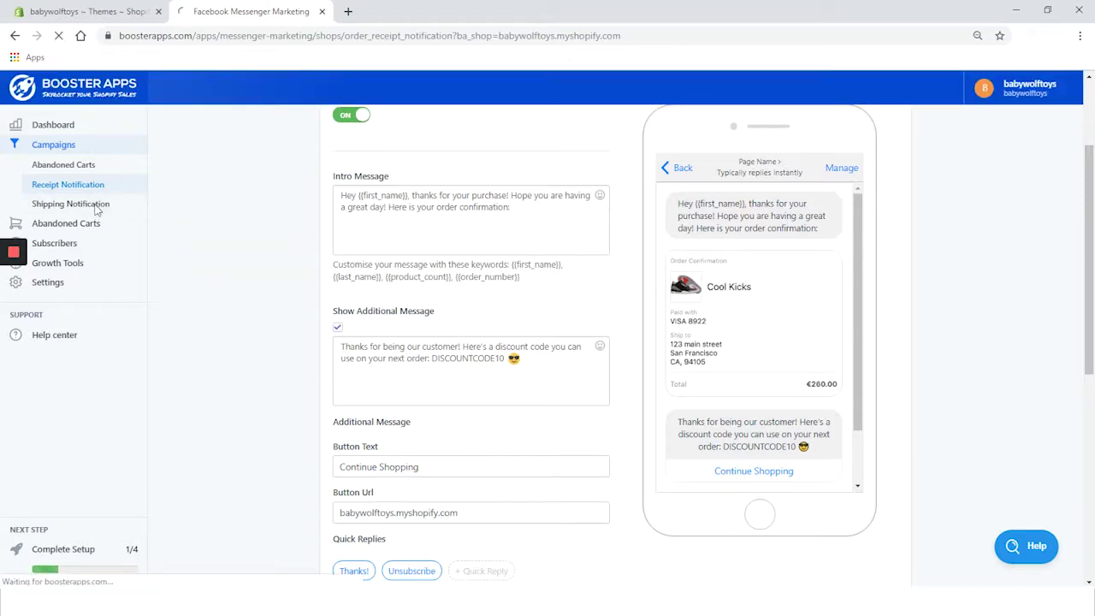
Step: Prefix the shipping notification message with 'Hi! {{first_name}}'
left_click(97, 206)
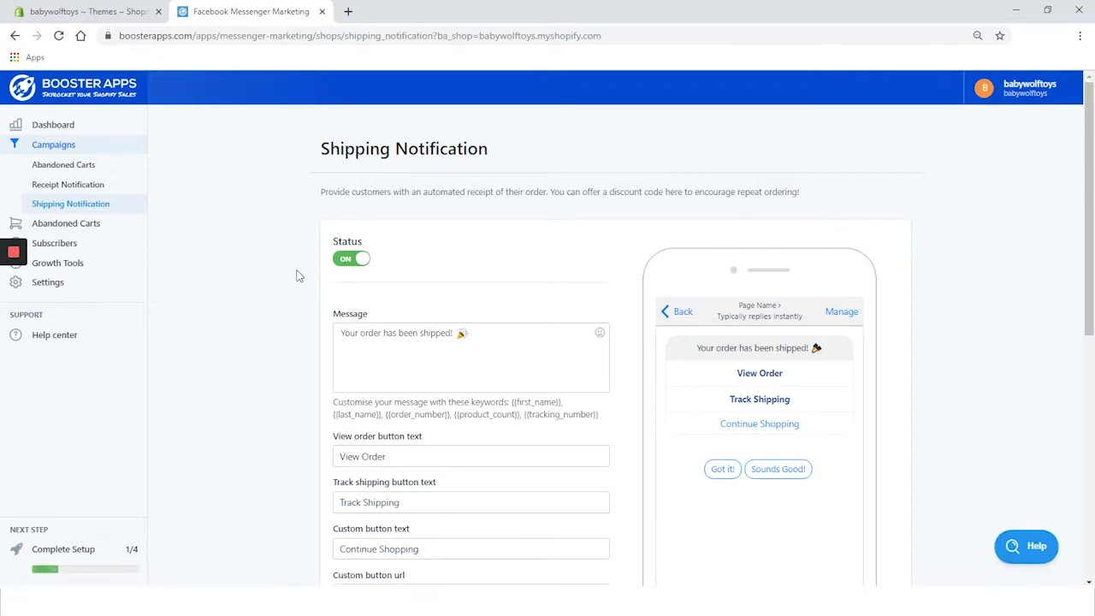
scroll(297, 275, "down", 2)
scroll(298, 275, "up", 2)
left_click(342, 332)
type("Hi! {{")
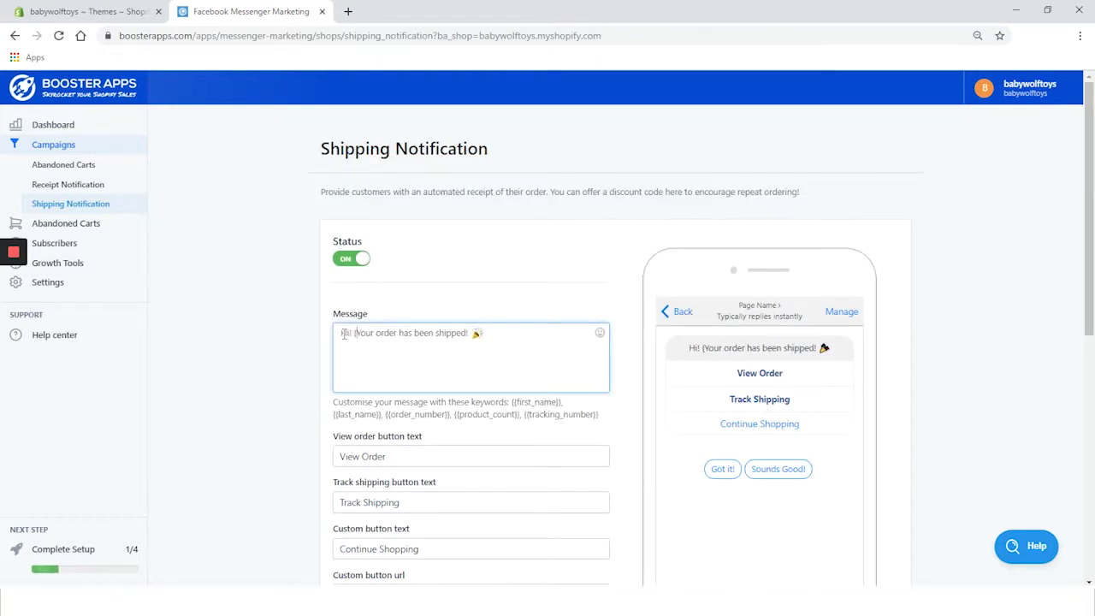
type("first_")
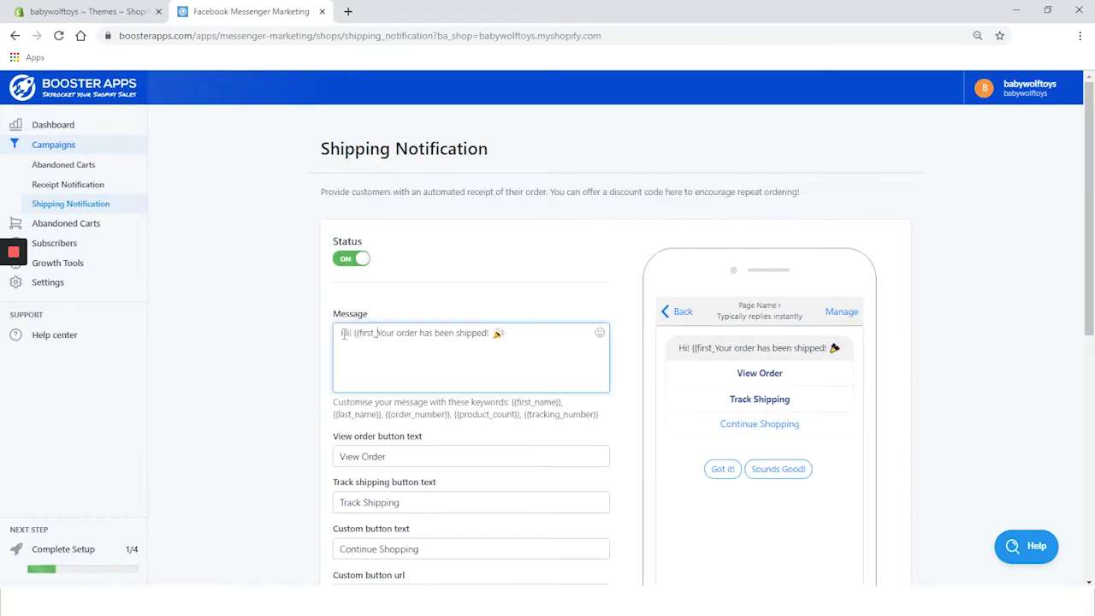
type("name}}")
Step: Rename the buttons to 'View Order here', 'Track Shipping here' and 'Check out our offer', then save
scroll(359, 360, "down", 1)
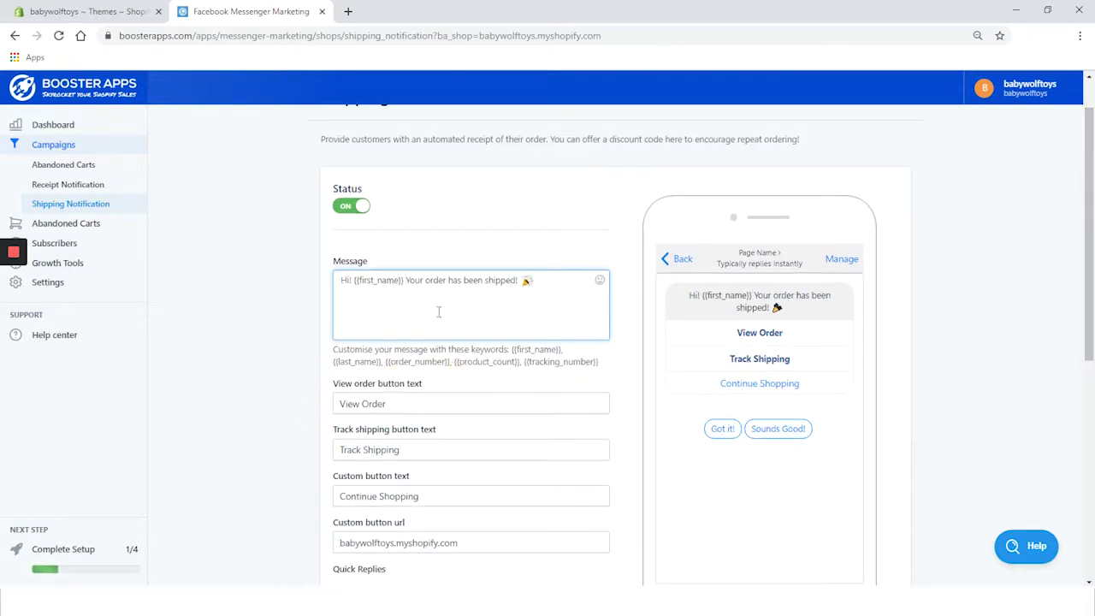
key("Tab")
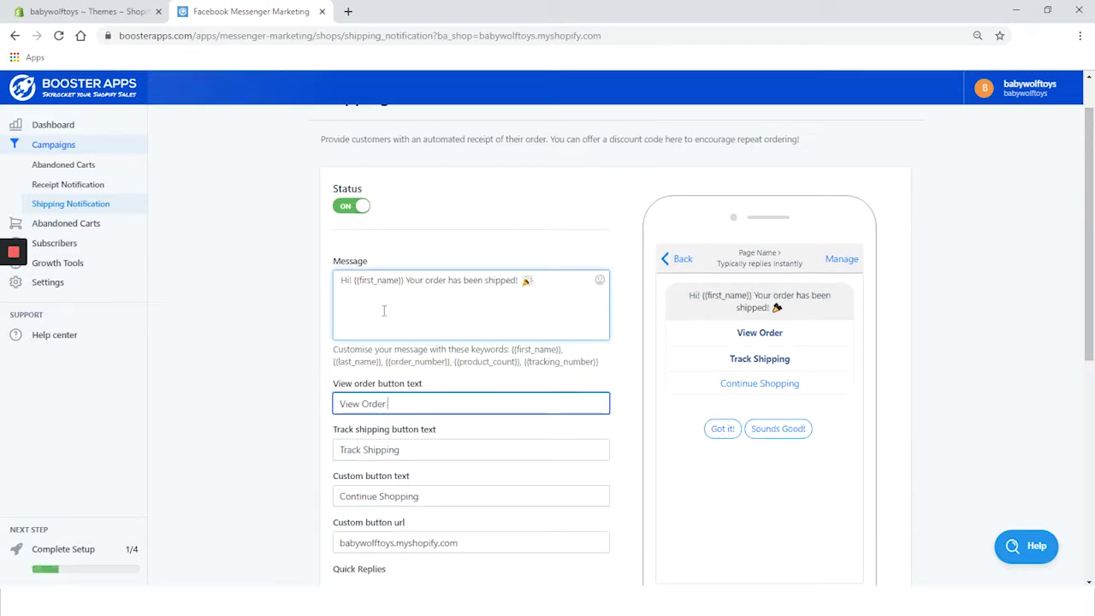
type("here")
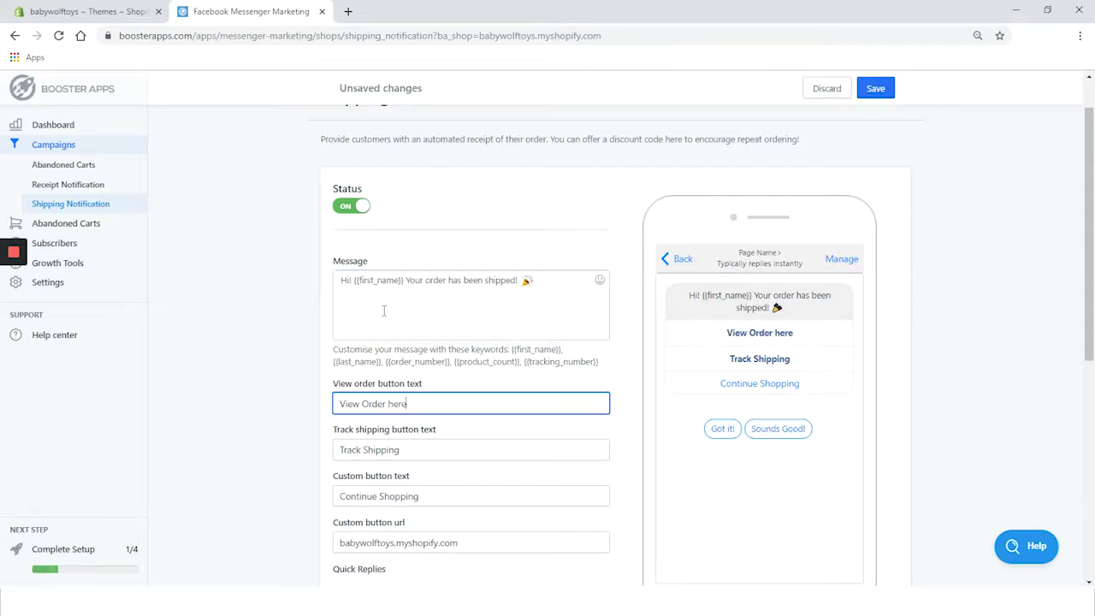
left_click_drag(1090, 340, 1092, 386)
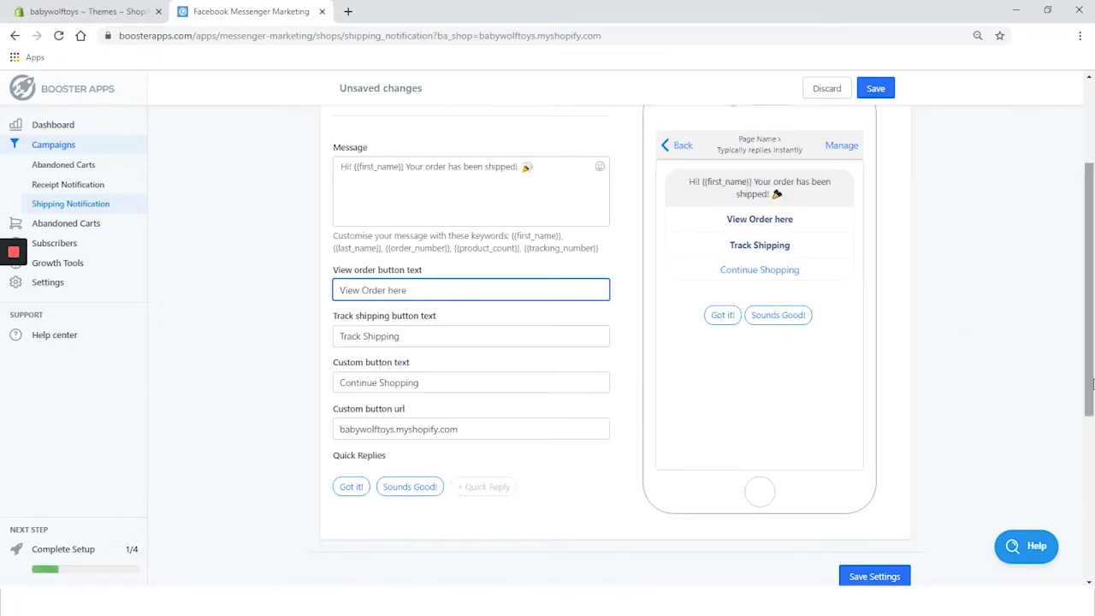
left_click(564, 340)
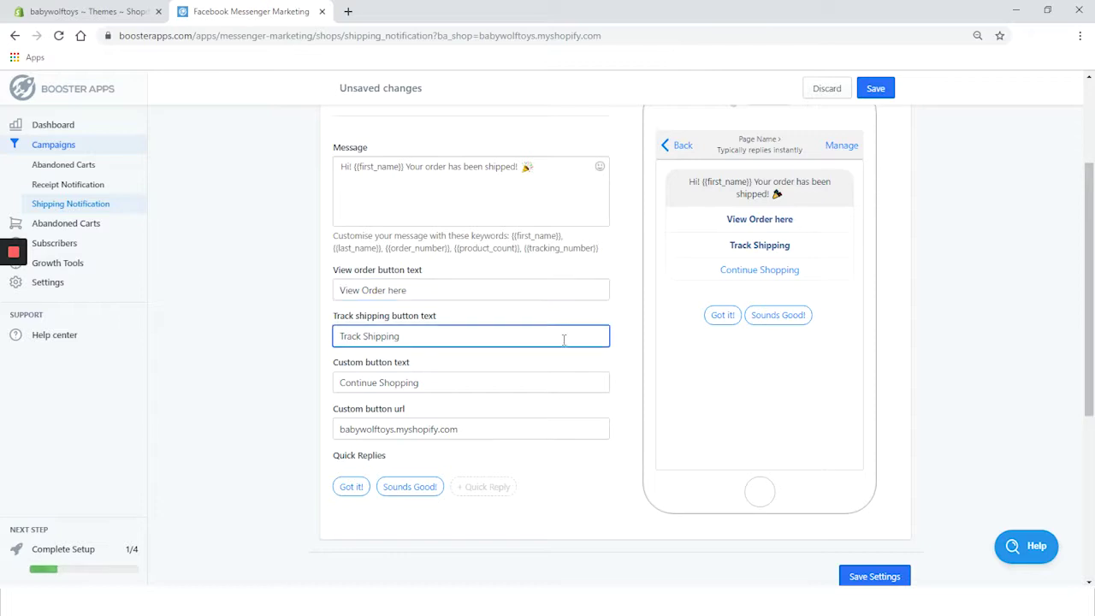
type(" here")
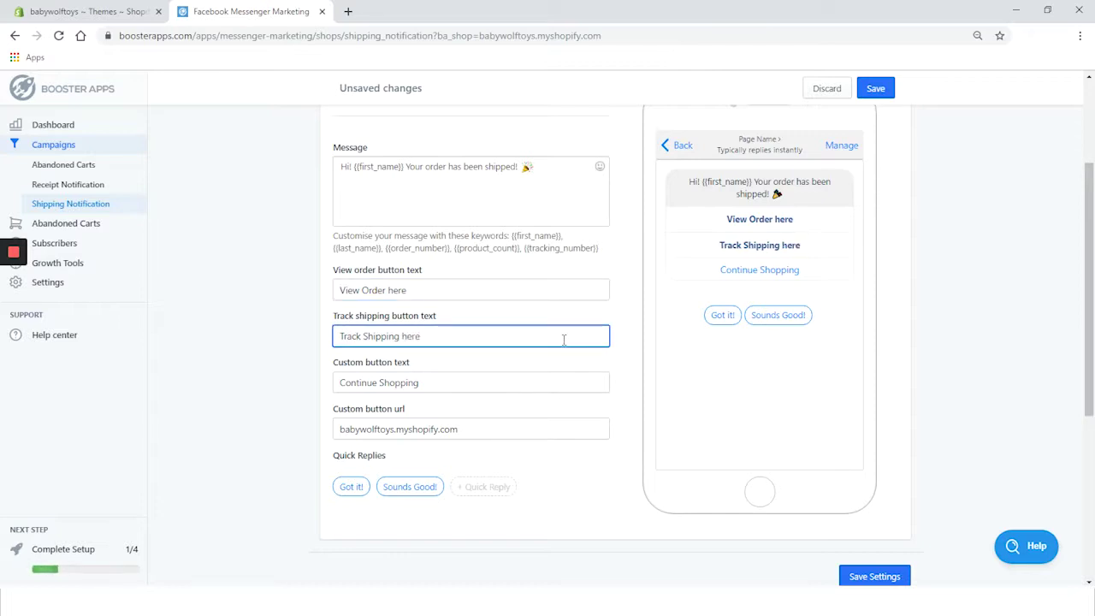
triple_click(482, 388)
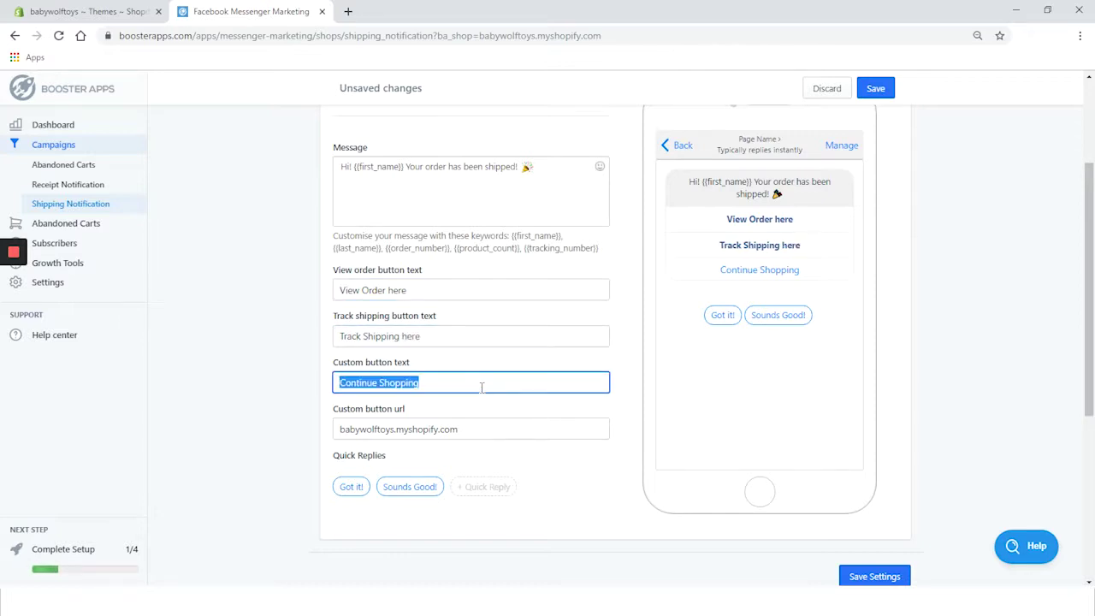
type("C")
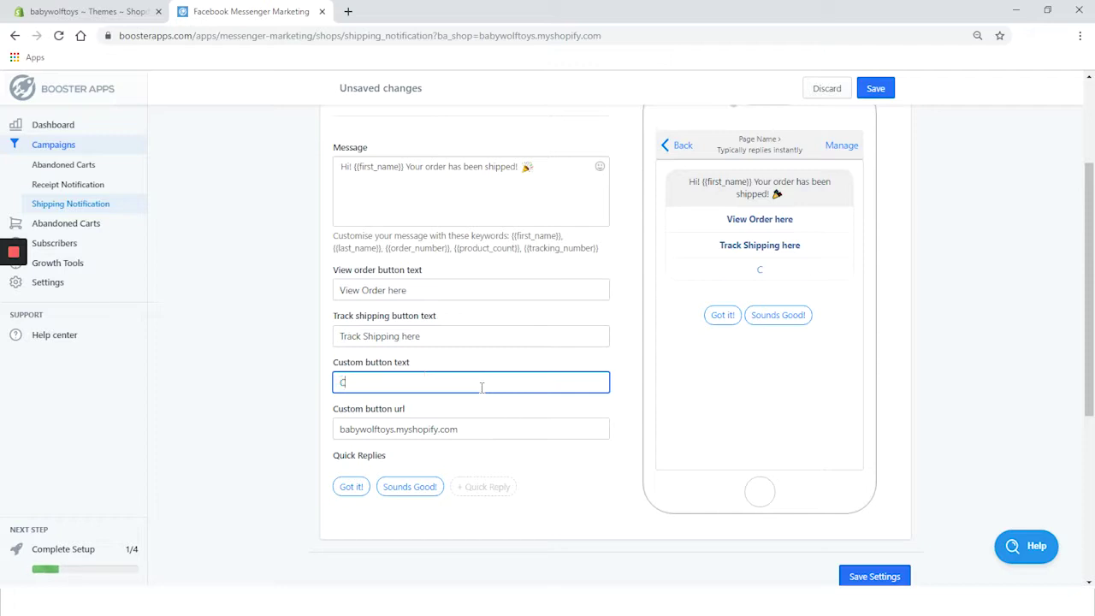
type("heck ")
type("out our o")
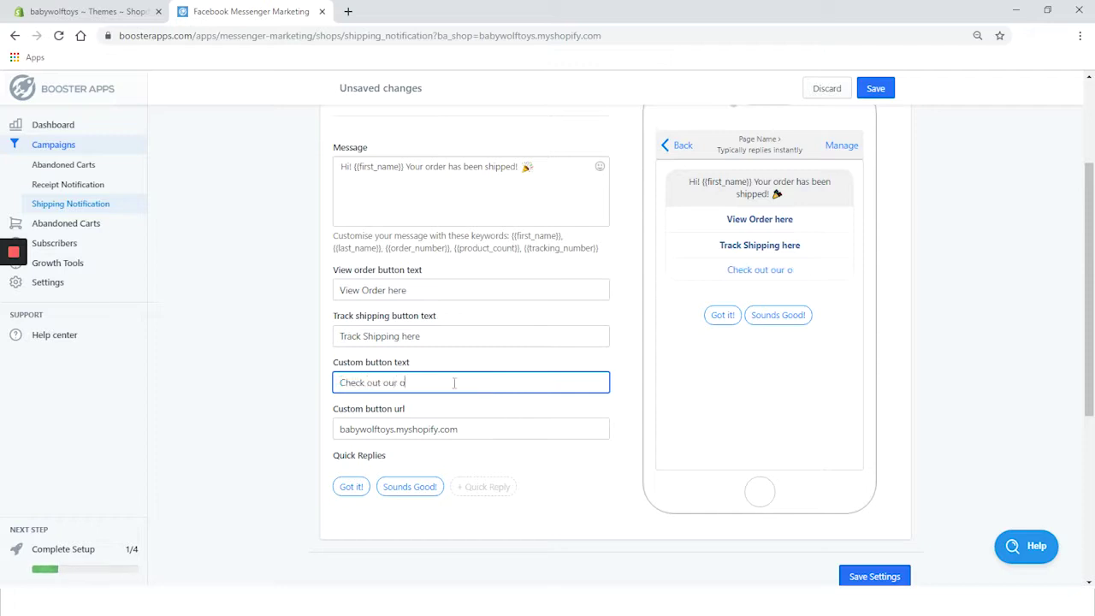
type("ffer")
left_click(873, 100)
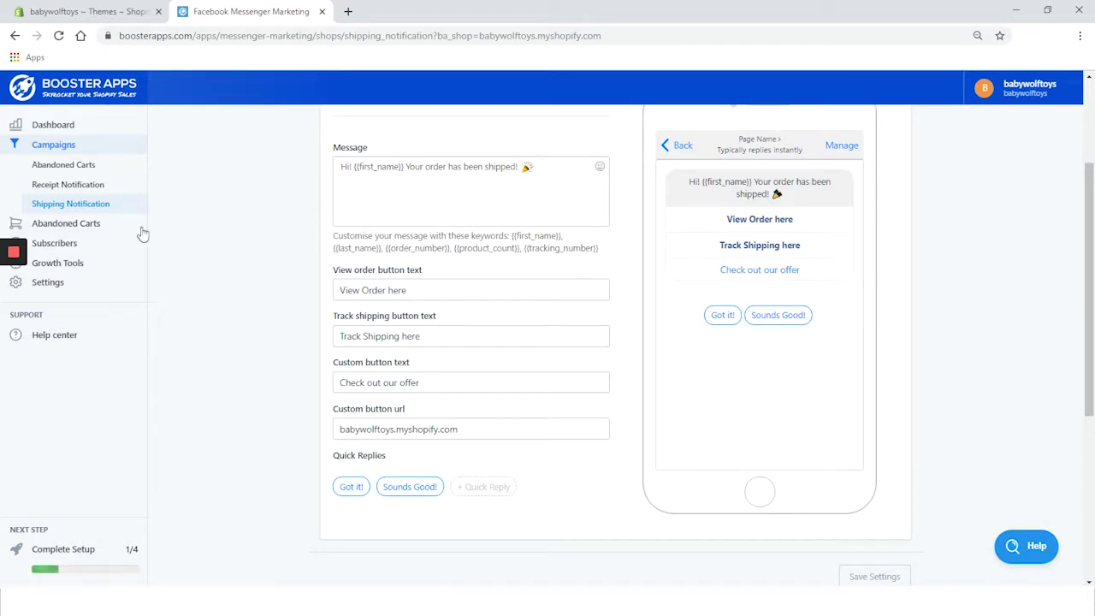
Step: Browse the Growth Tools subscriber list and open the Add To Cart Checkbox tool
left_click(67, 267)
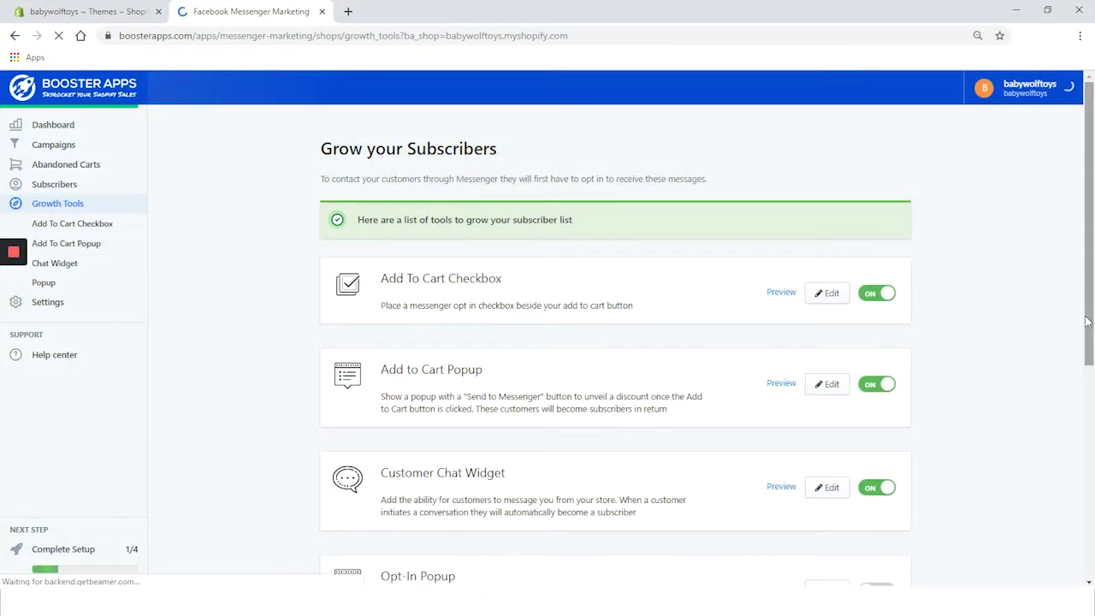
scroll(1088, 320, "down", 2)
left_click_drag(1086, 321, 1091, 272)
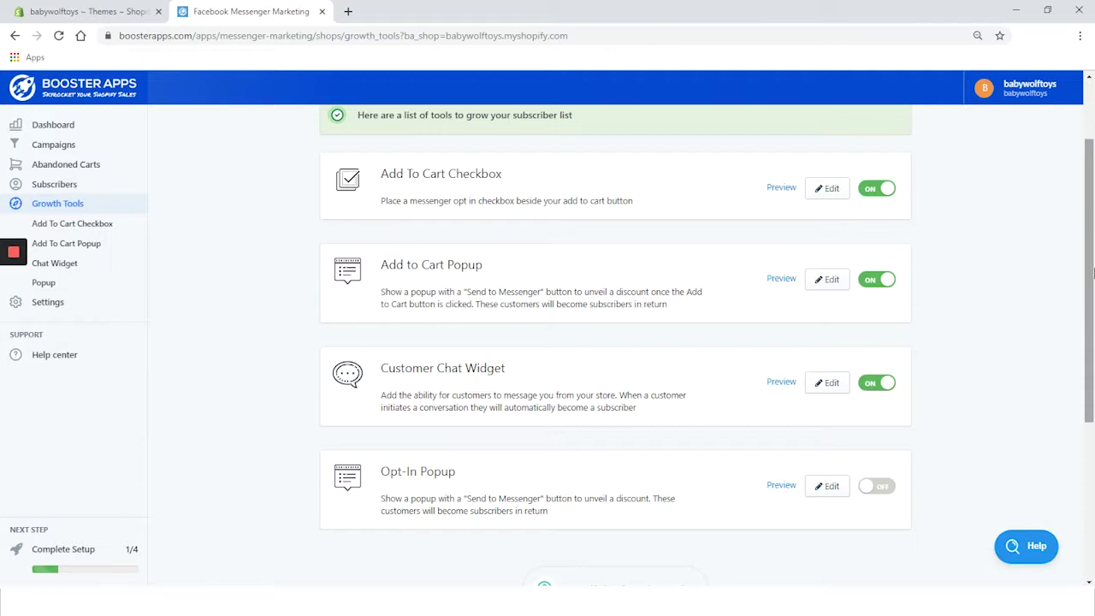
left_click(820, 195)
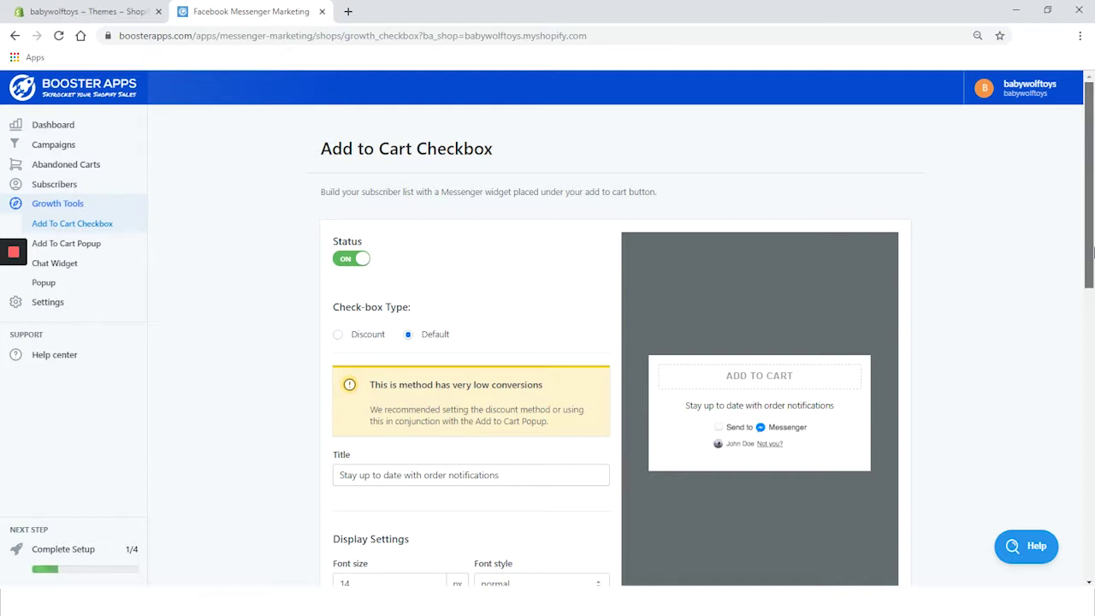
Step: Retitle the add-to-cart checkbox 'Get the latest order notification here!' and save
left_click_drag(1092, 252, 1092, 262)
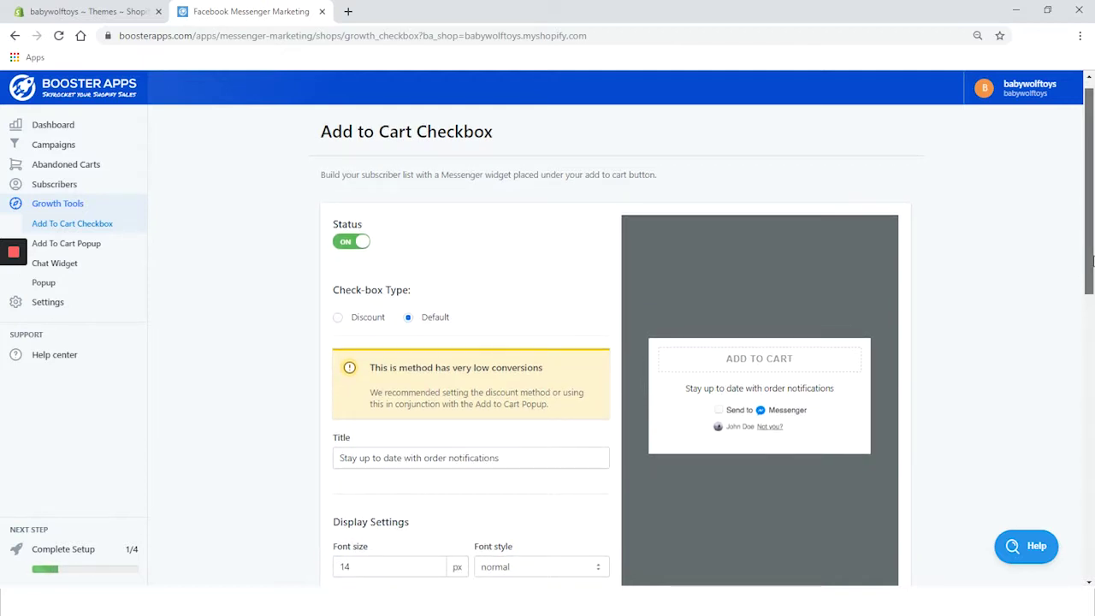
scroll(459, 417, "down", 1)
triple_click(460, 416)
type("Get the latest o")
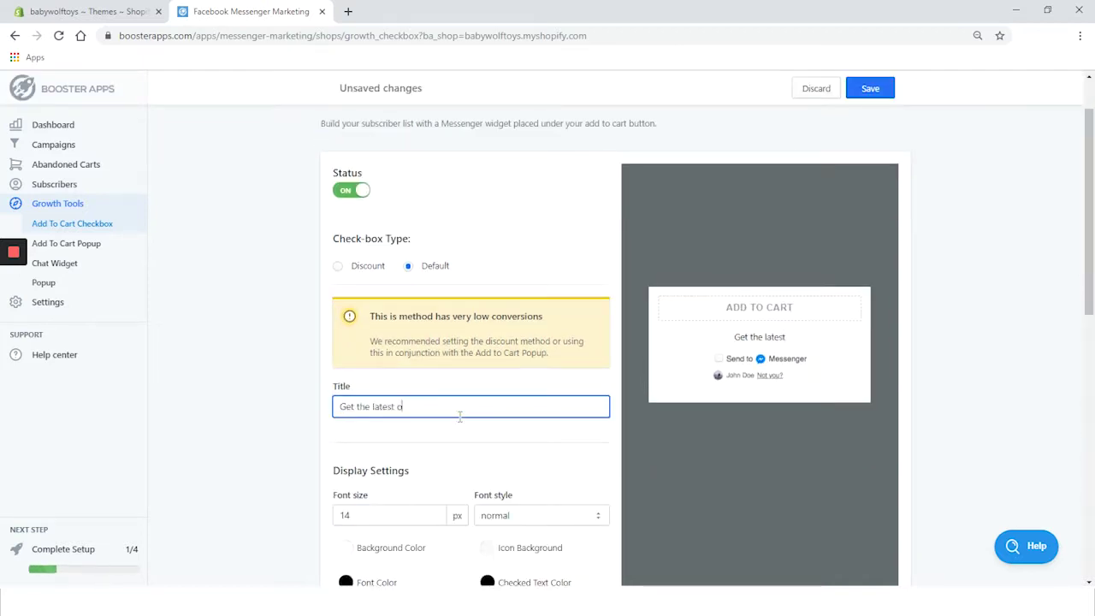
type("rder notification here!")
scroll(1011, 222, "down", 1)
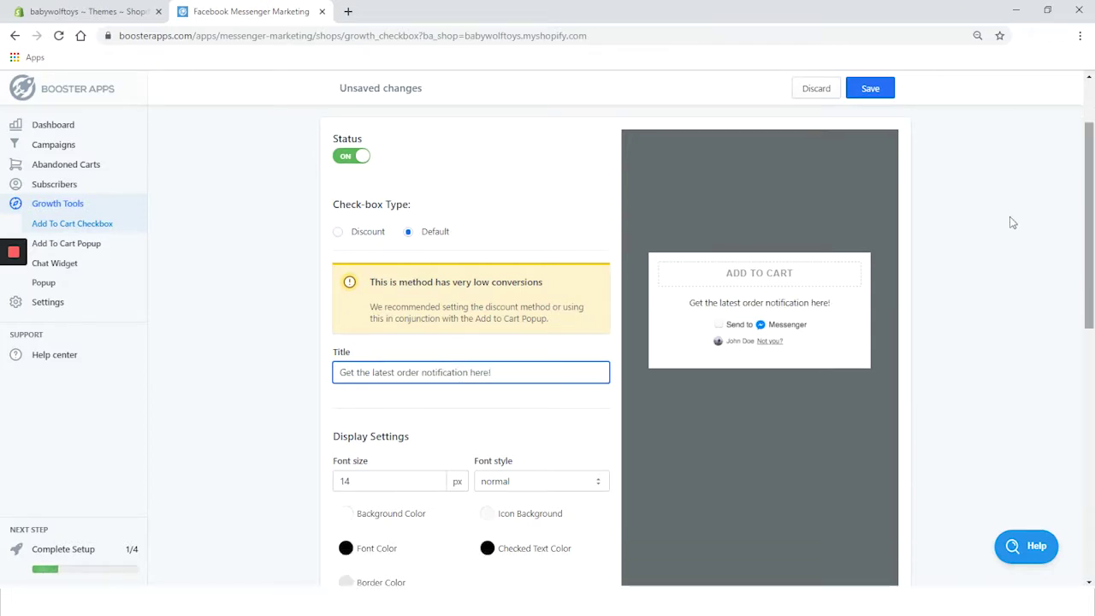
left_click(869, 88)
left_click_drag(1092, 282, 1092, 460)
left_click(85, 251)
Step: Title the popup 'Join our messenger club' with decline text 'I am not interested in discounts', and save
triple_click(396, 212)
type("Join our messenger ")
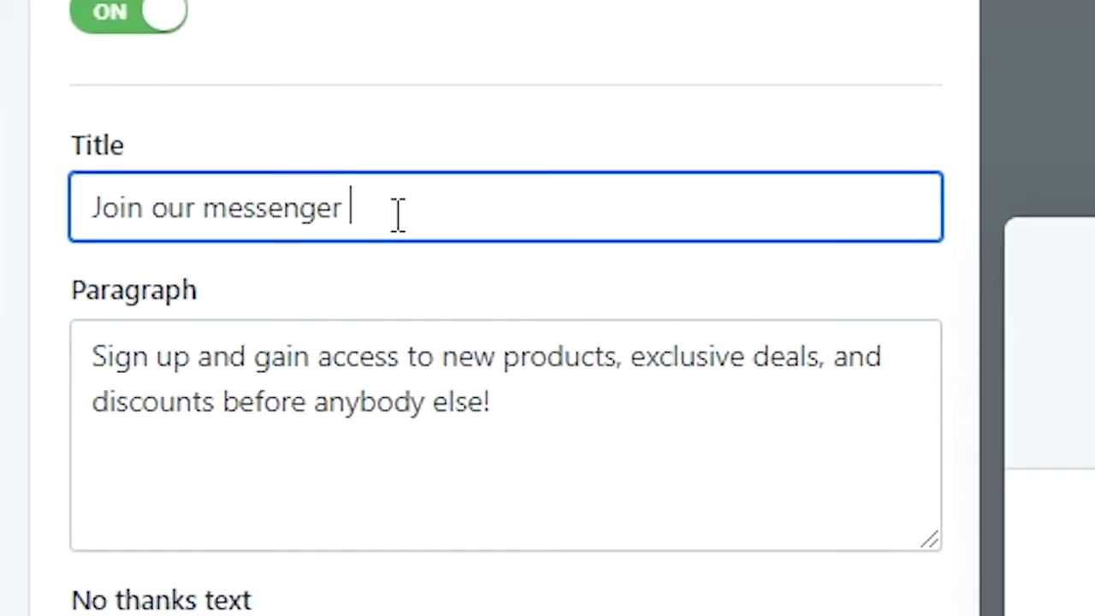
type("club")
scroll(251, 464, "down", 4)
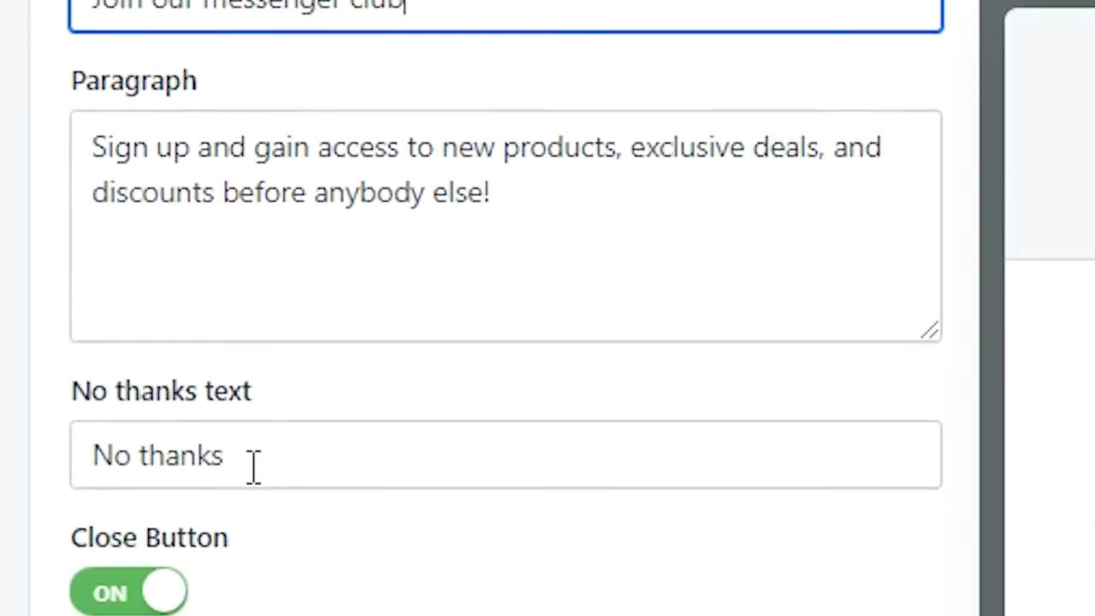
left_click(251, 361)
triple_click(253, 362)
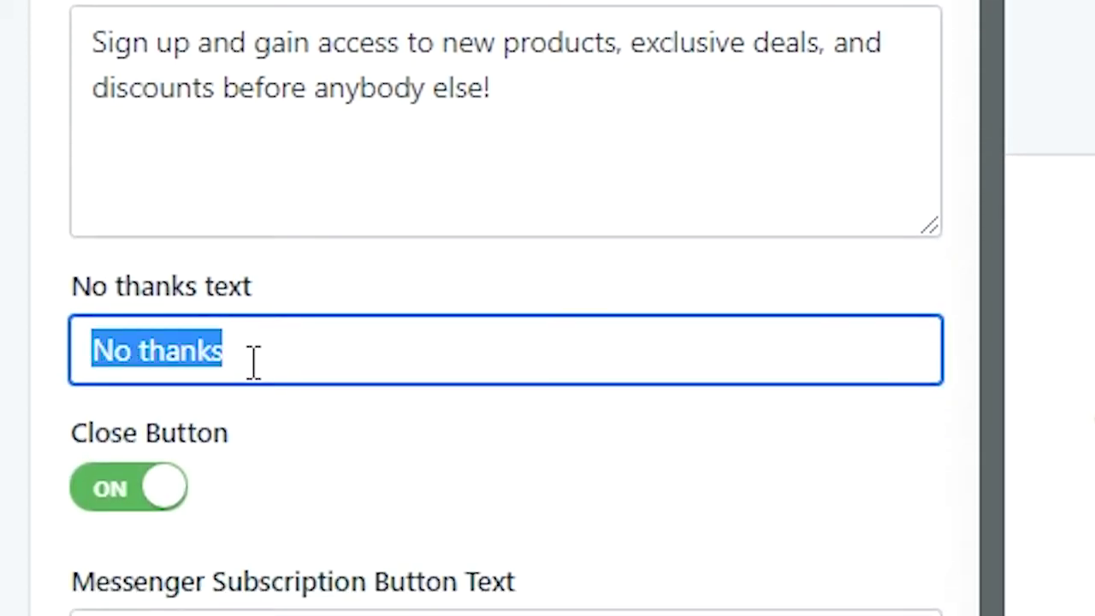
type("I am not interest")
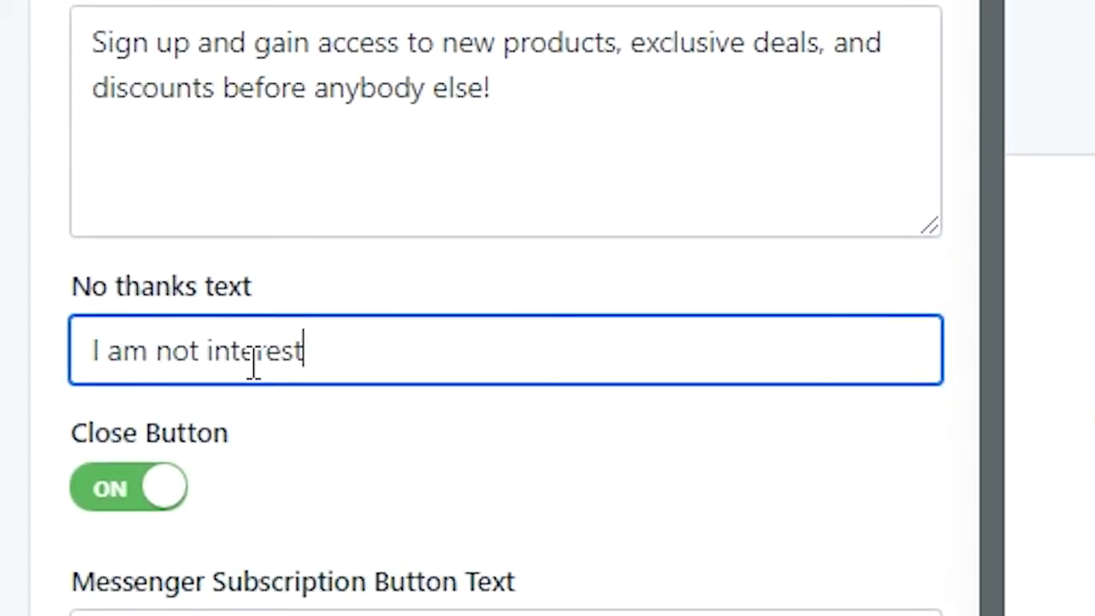
type("ed in discount")
scroll(253, 362, "down", 5)
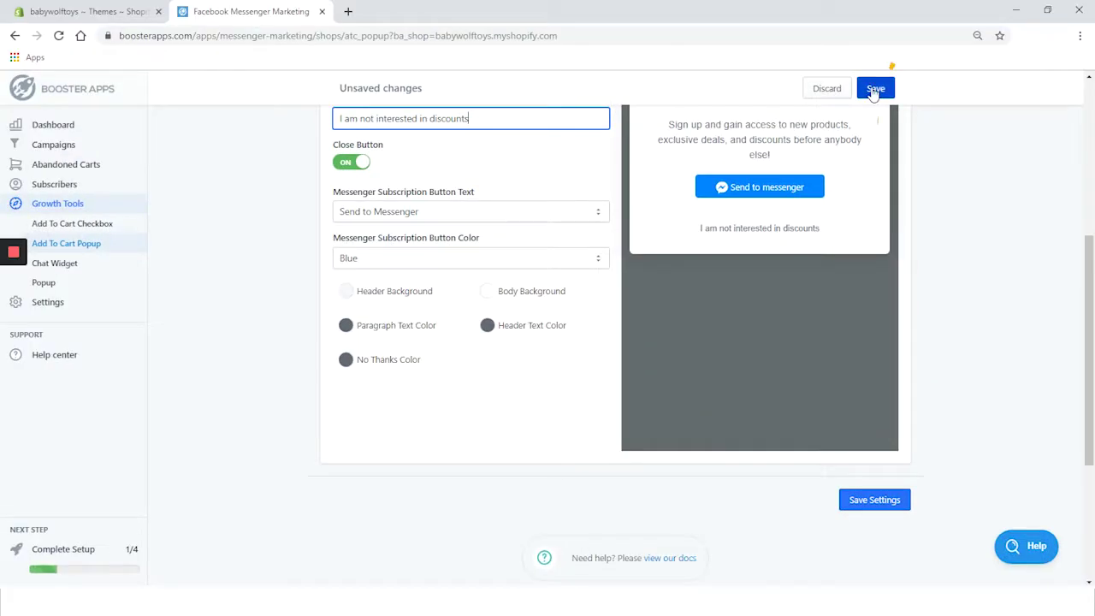
left_click(874, 89)
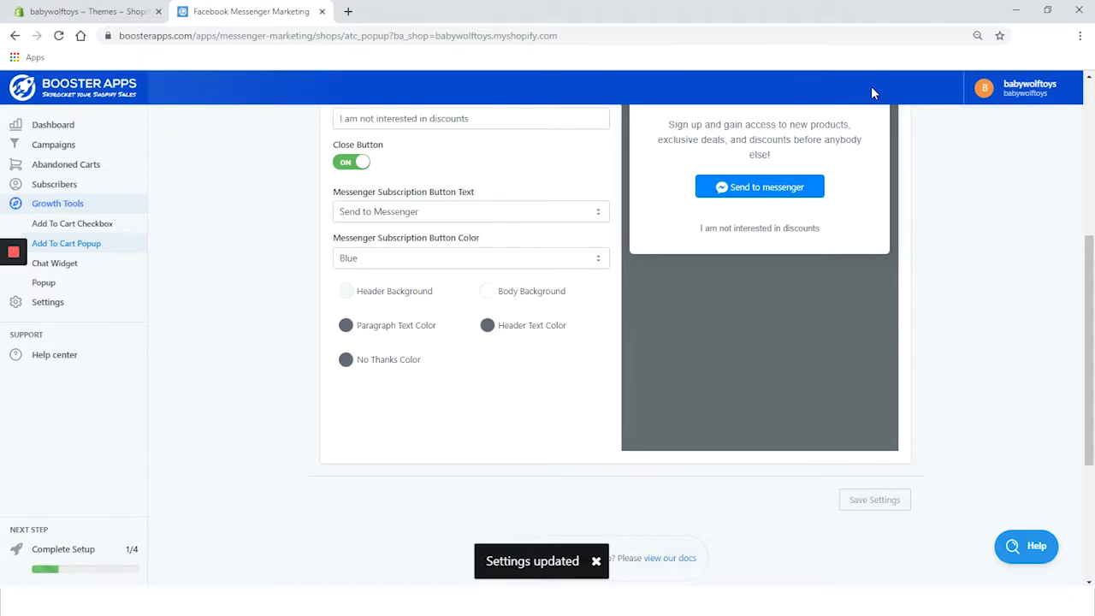
Step: Set the chat widget's logged-out greeting to 'Hi! If you need any help, we are here!'
left_click(73, 267)
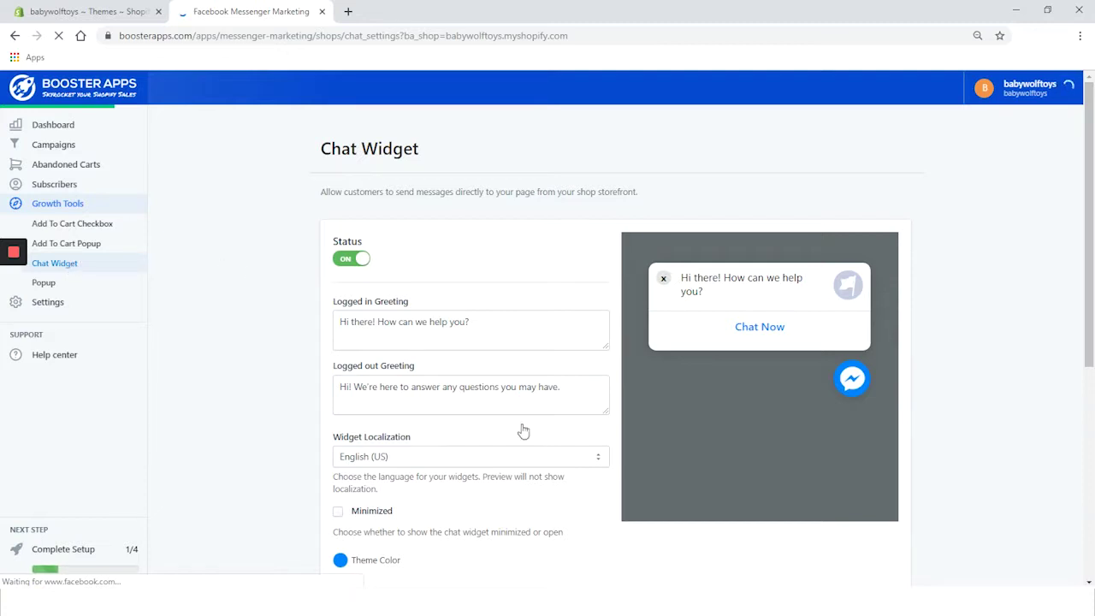
triple_click(476, 388)
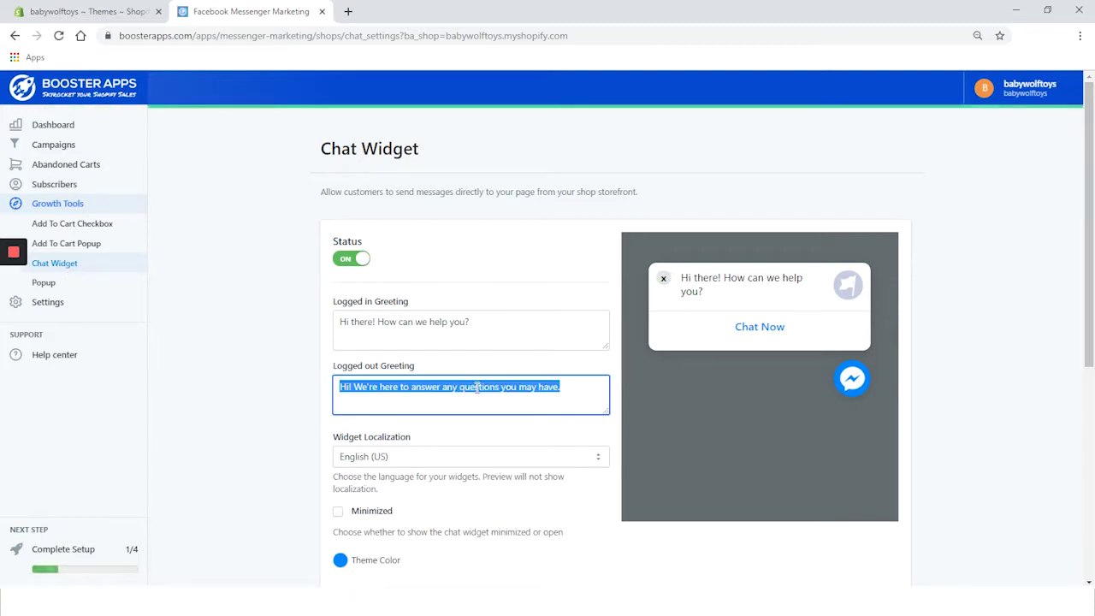
type("Hi! If you need")
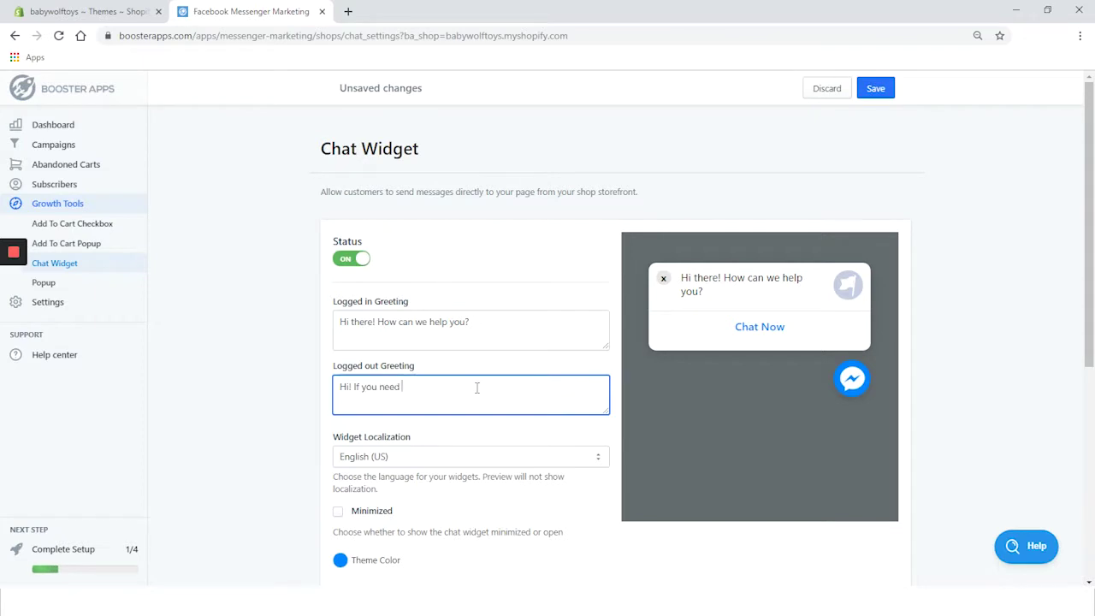
type("e here!")
Step: Set the widget theme colour to amber #f9a825 and save
scroll(476, 387, "down", 3)
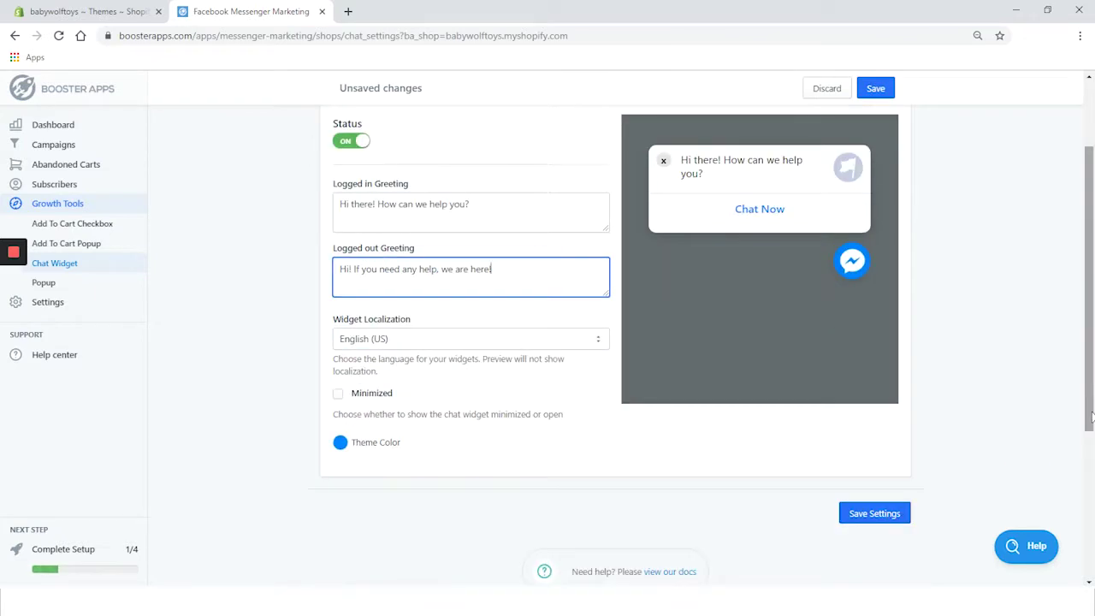
left_click(340, 443)
left_click(522, 358)
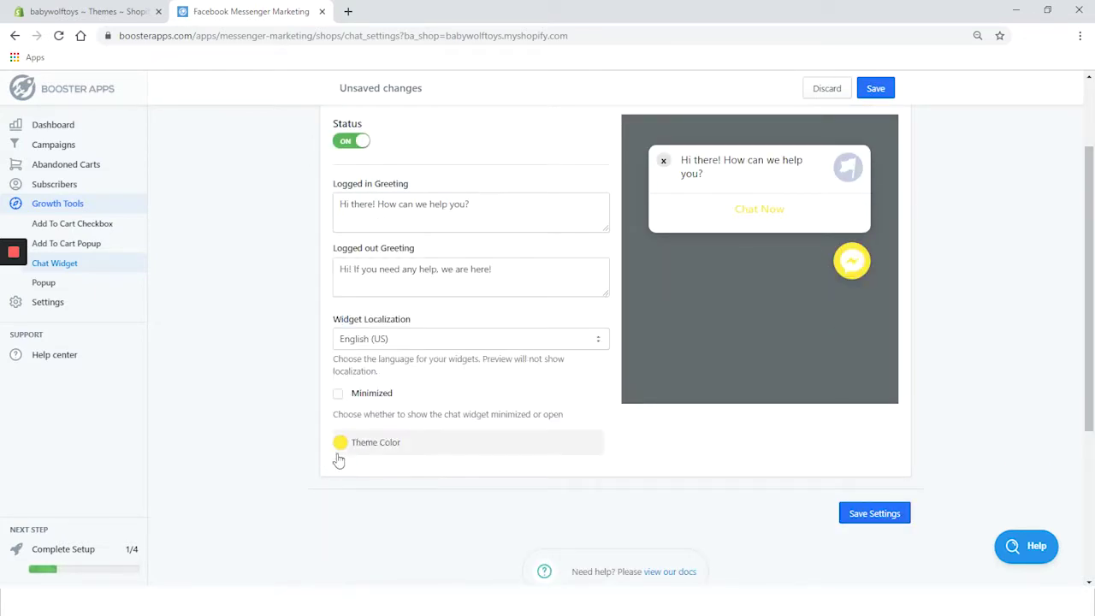
left_click(340, 444)
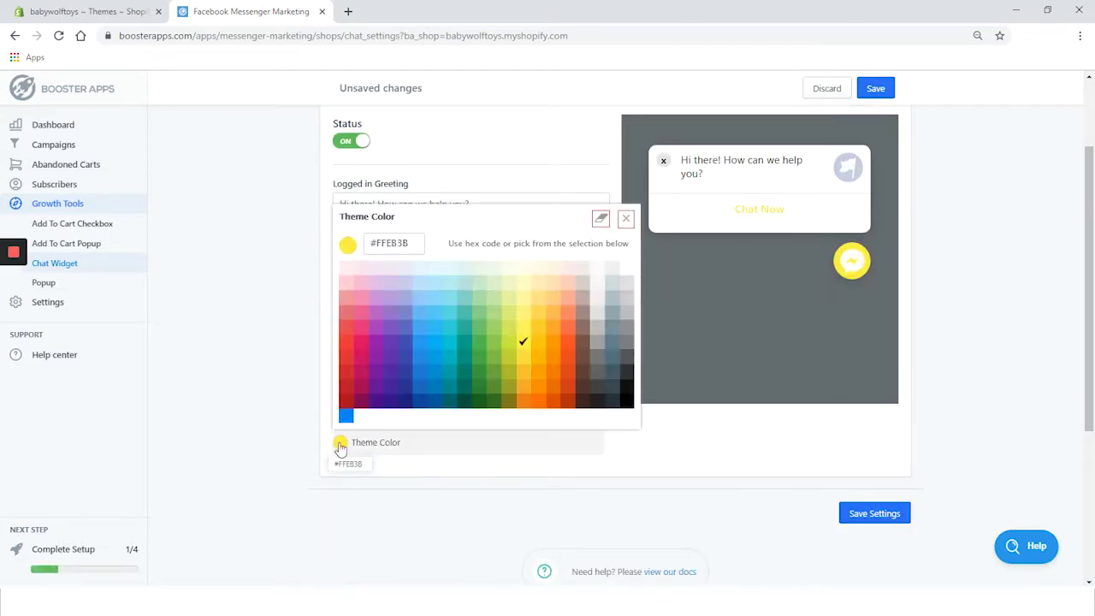
left_click(524, 385)
left_click(852, 523)
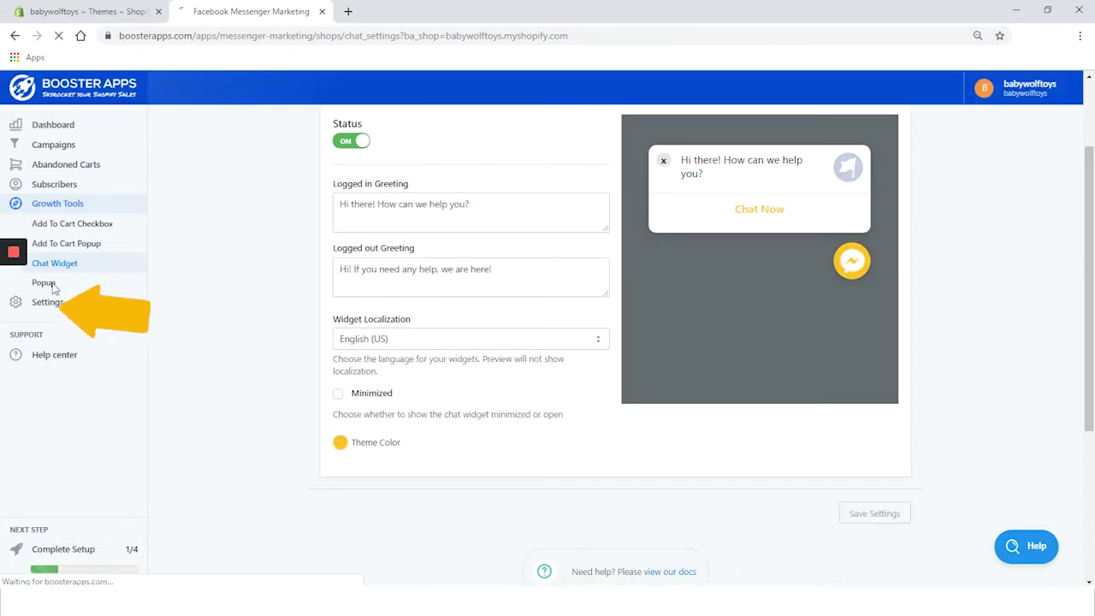
Step: Turn the opt-in popup on and title it 'Hi! Subscribe to our Messenger list and get 10% off'
left_click(43, 282)
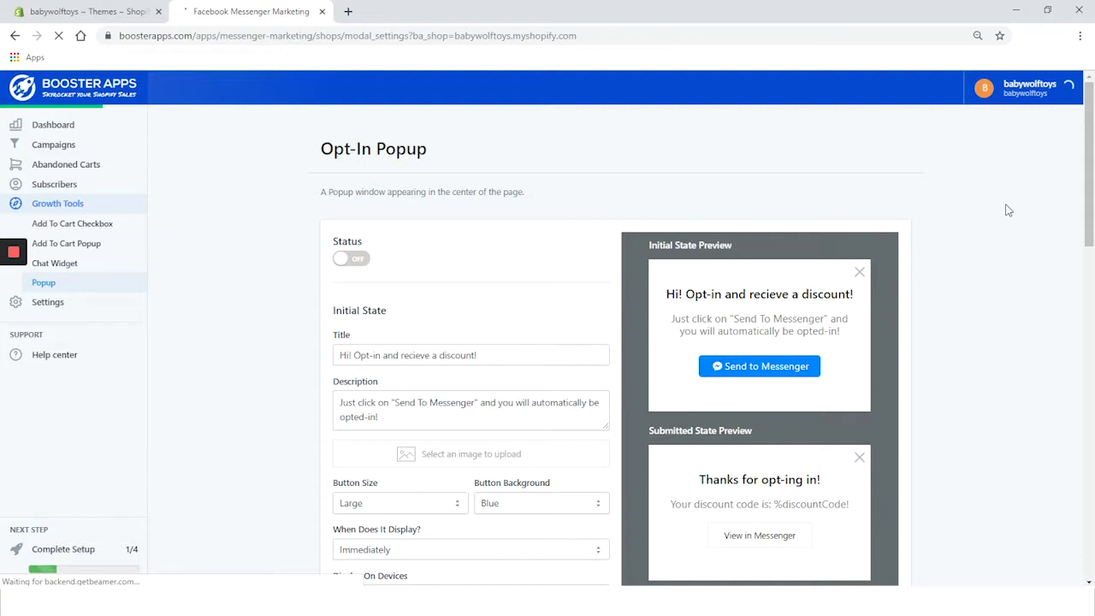
left_click(359, 261)
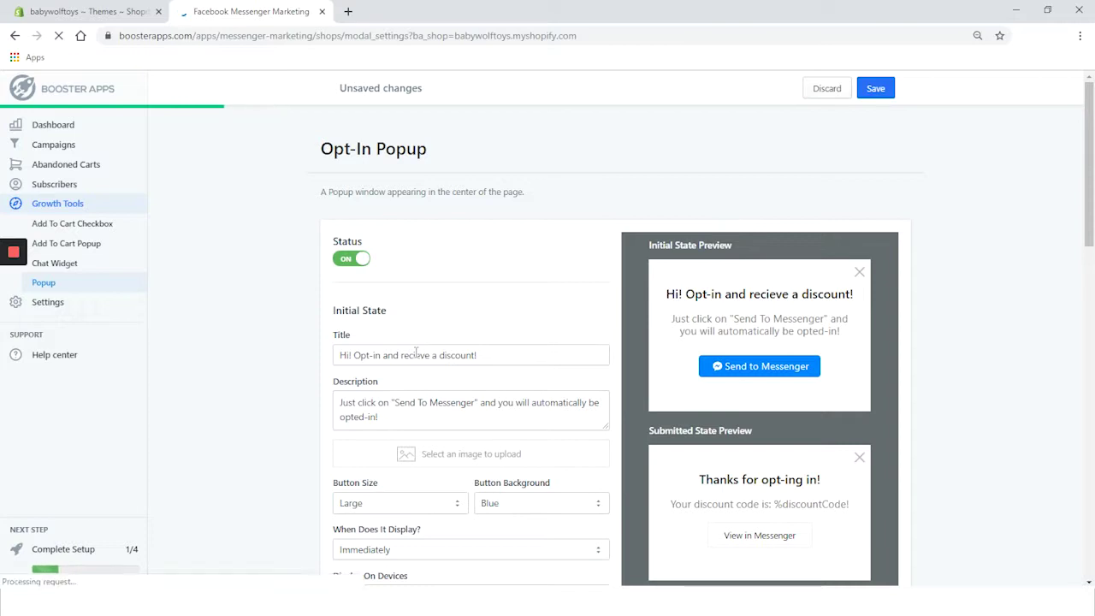
left_click(416, 353)
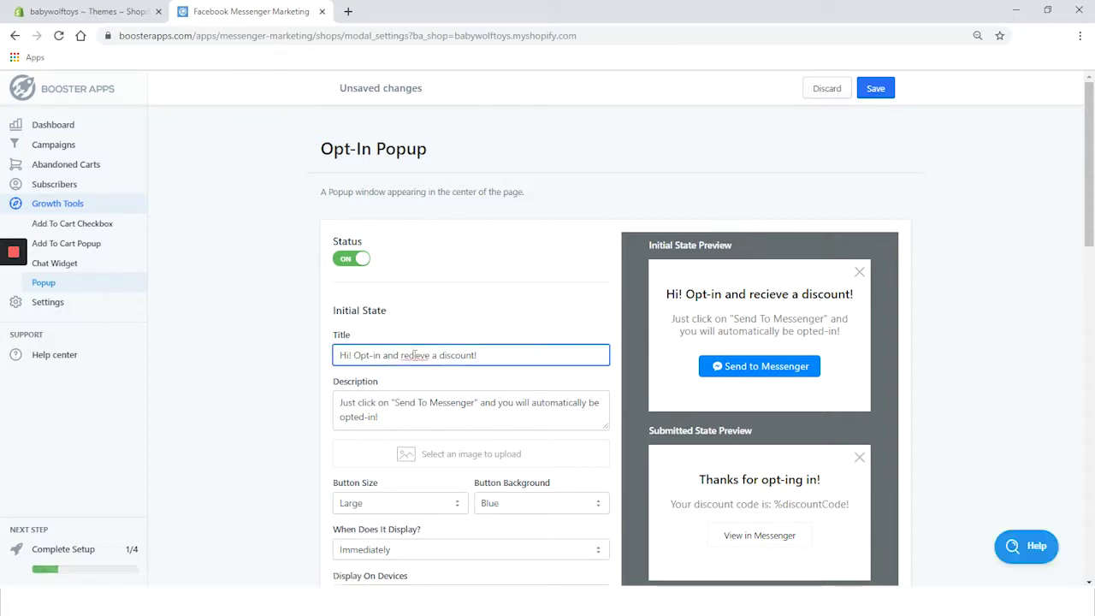
key("ctrl+a")
type("Hi!")
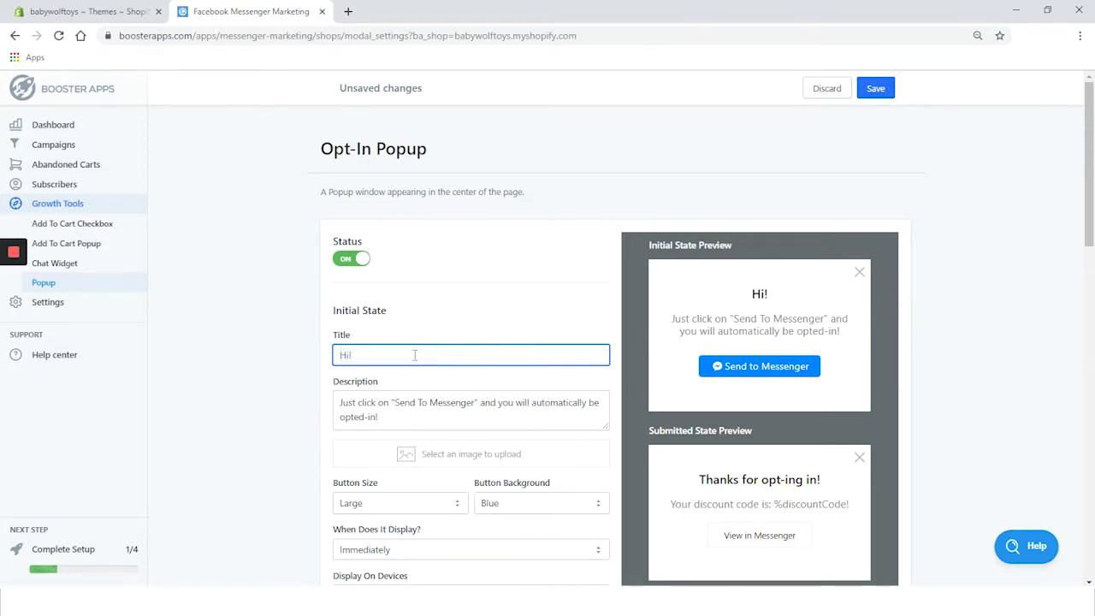
type(" Subscribe to our M")
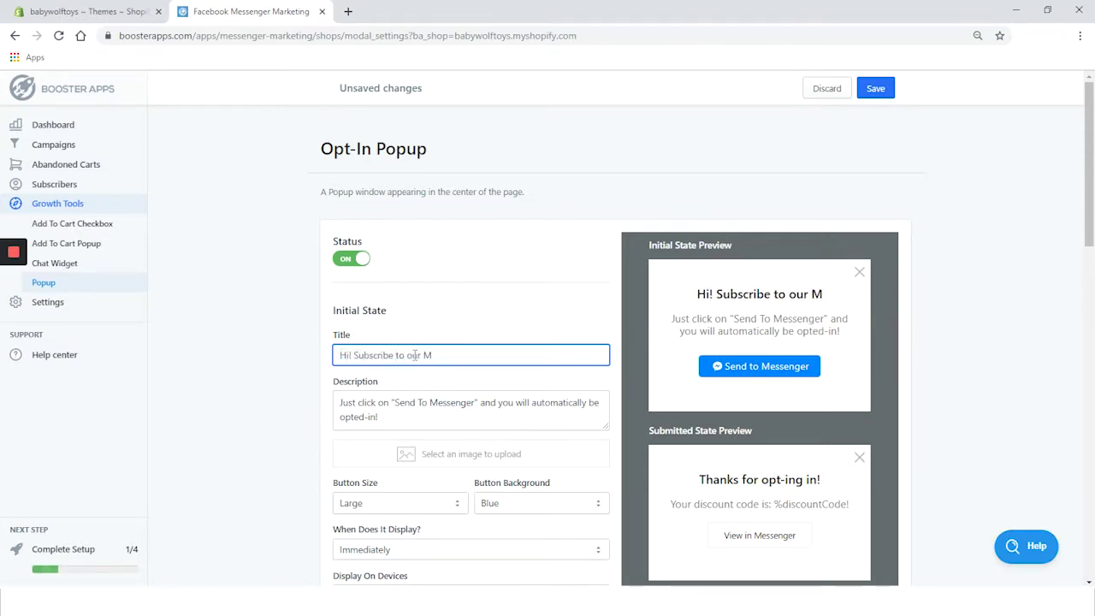
type("essenger list and get 10% off")
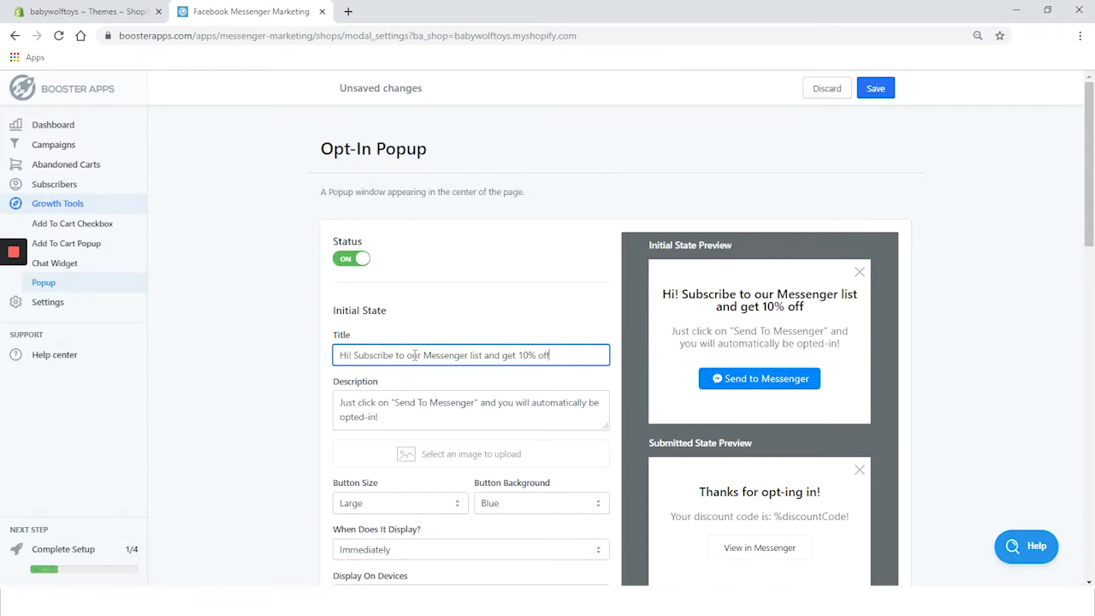
Step: Change 'opted-in' to 'subscribed' in the popup description and save the settings
left_click_drag(375, 418, 347, 417)
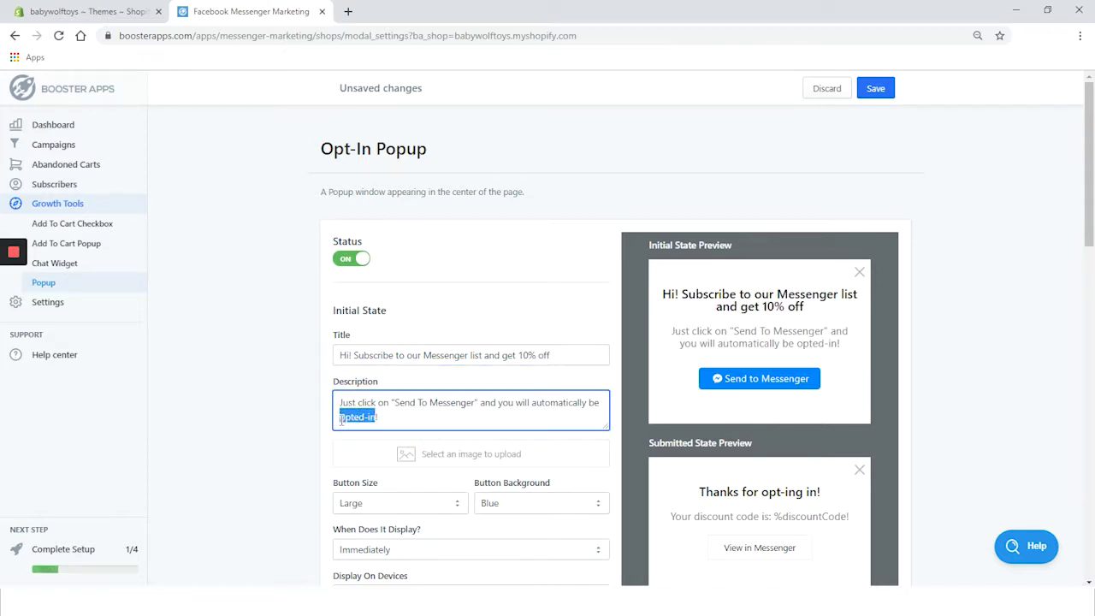
type("subscribed!")
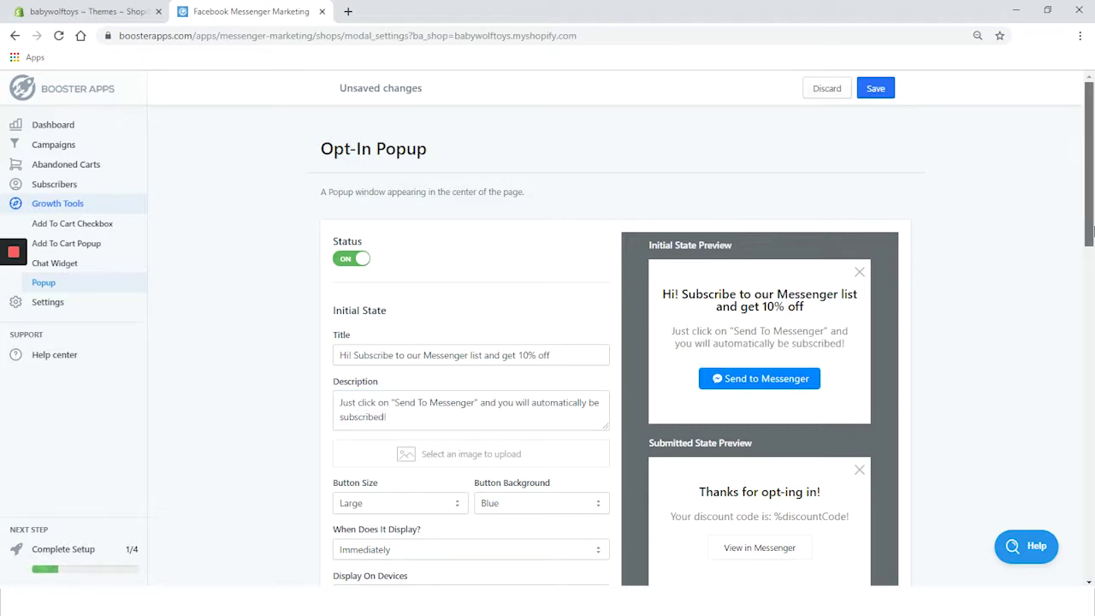
left_click_drag(1090, 231, 1092, 550)
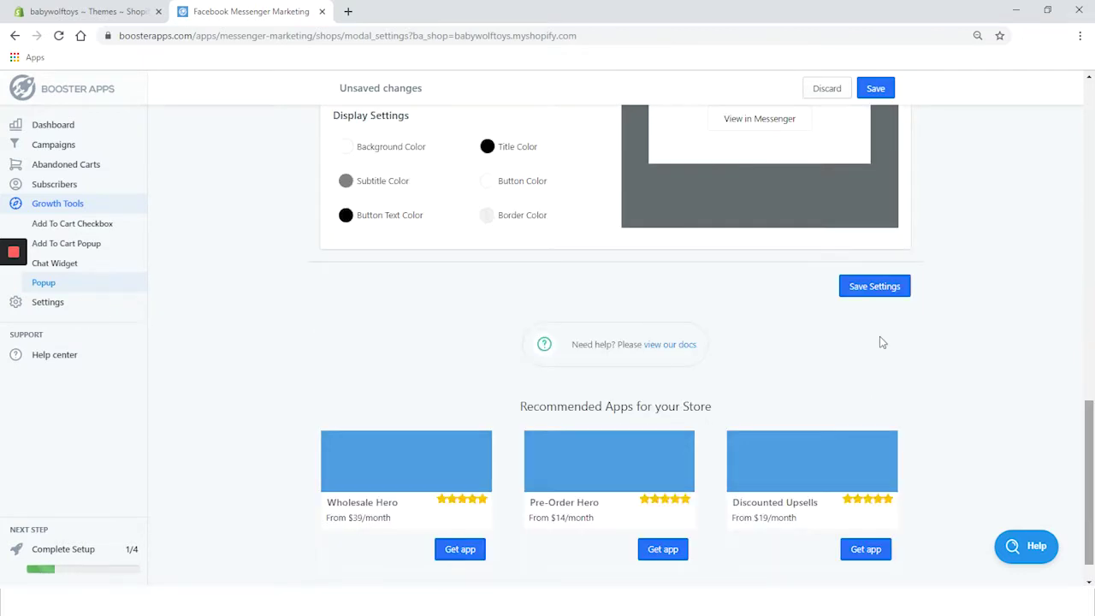
left_click(865, 293)
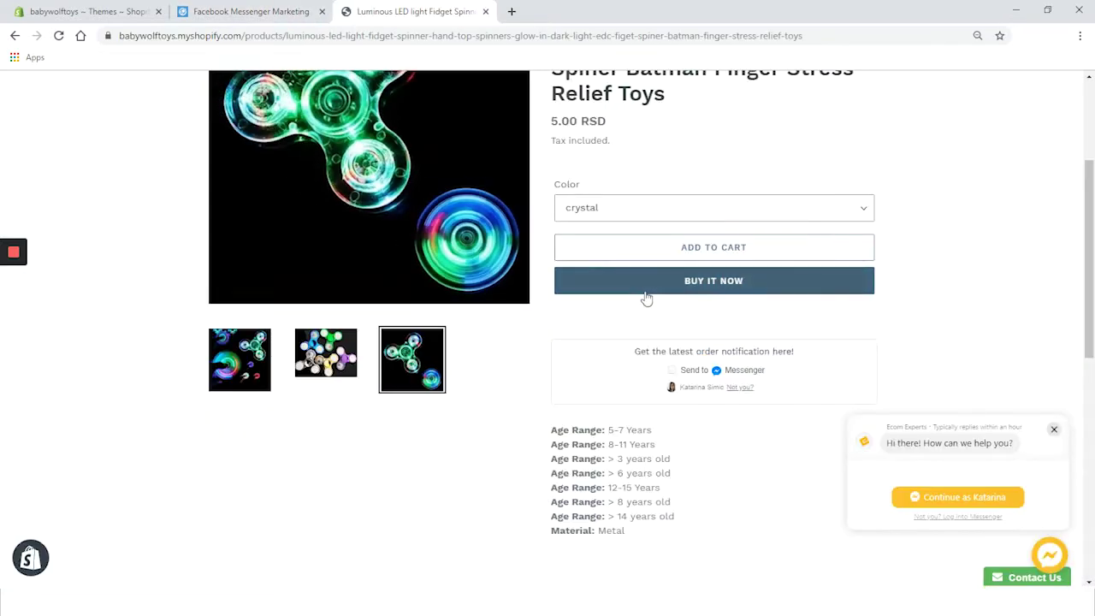
Step: Check the Messenger checkbox and amber chat widget on the product page, then return to Messenger Marketing settings
scroll(974, 316, "down", 3)
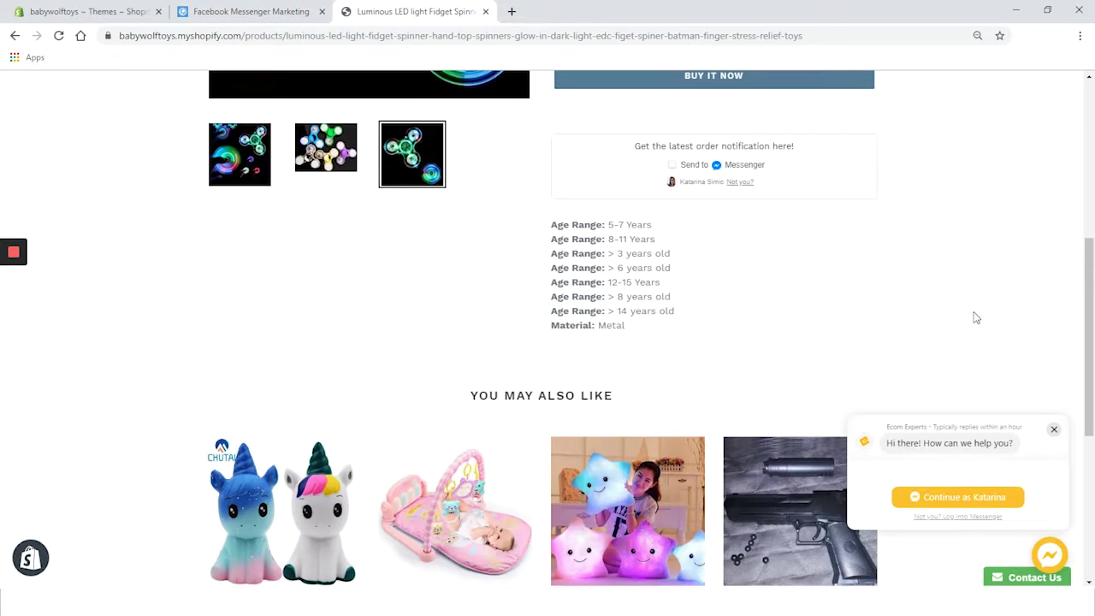
scroll(975, 317, "up", 3)
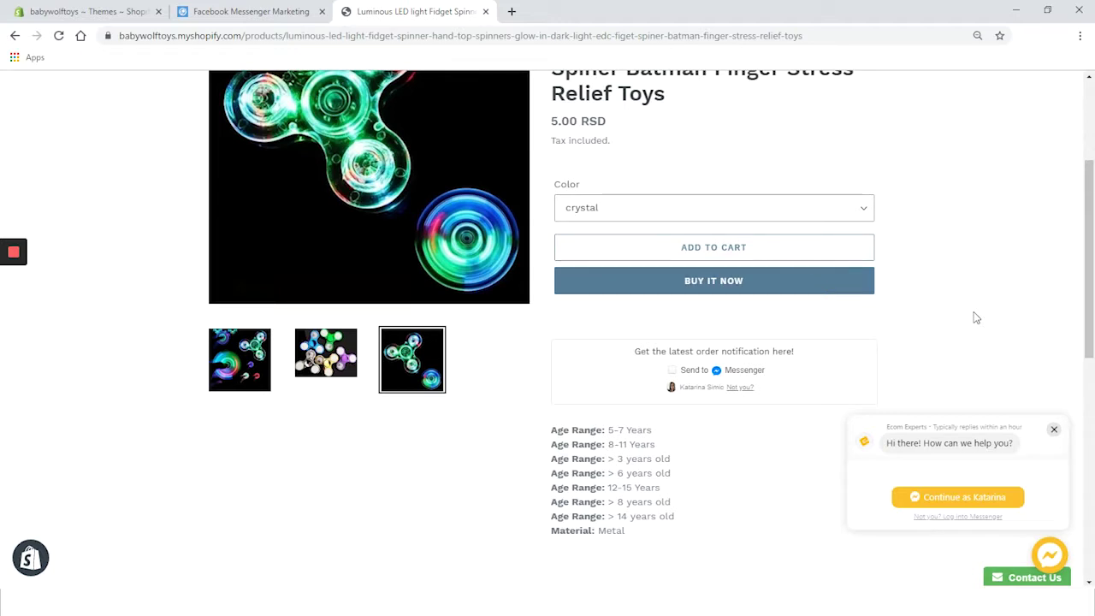
left_click(290, 11)
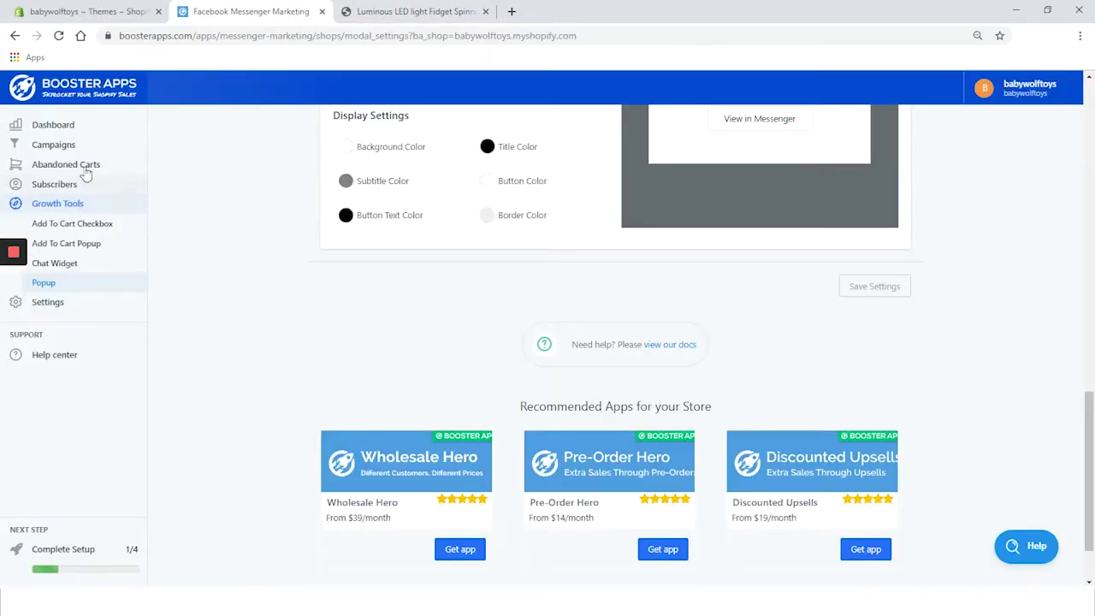
Step: Open the Abandoned Carts campaign and follow its prompt to the Abandoned Cart Messenger app listing
left_click(61, 148)
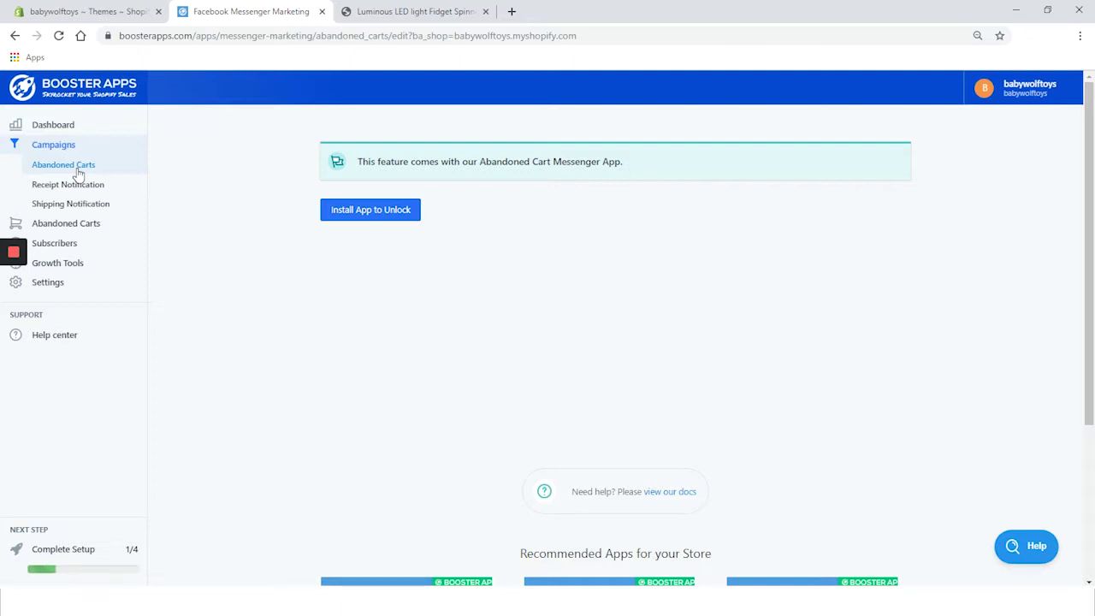
left_click(372, 216)
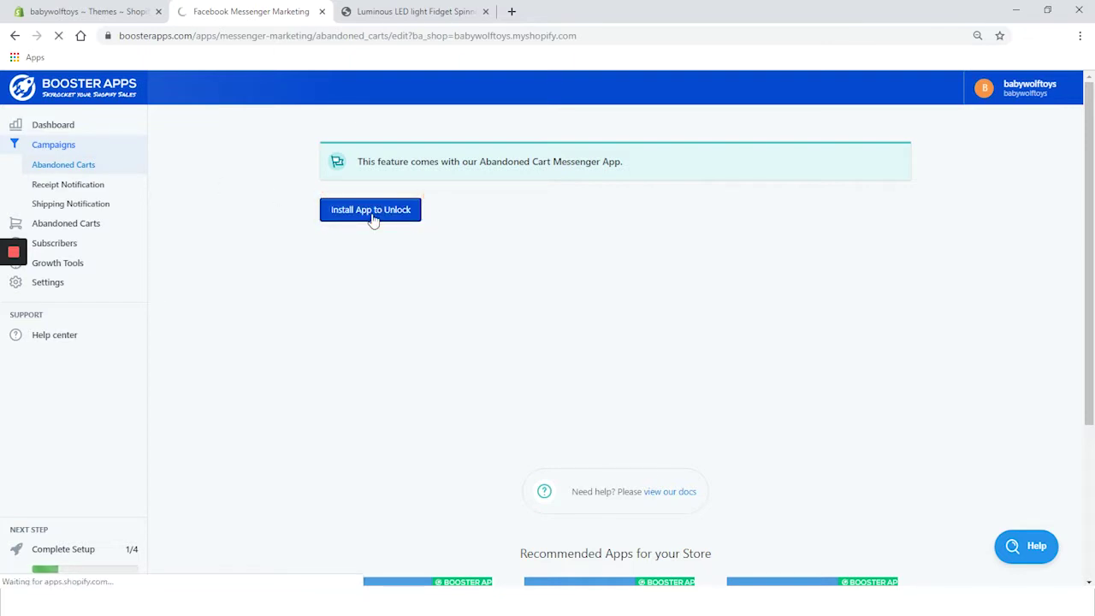